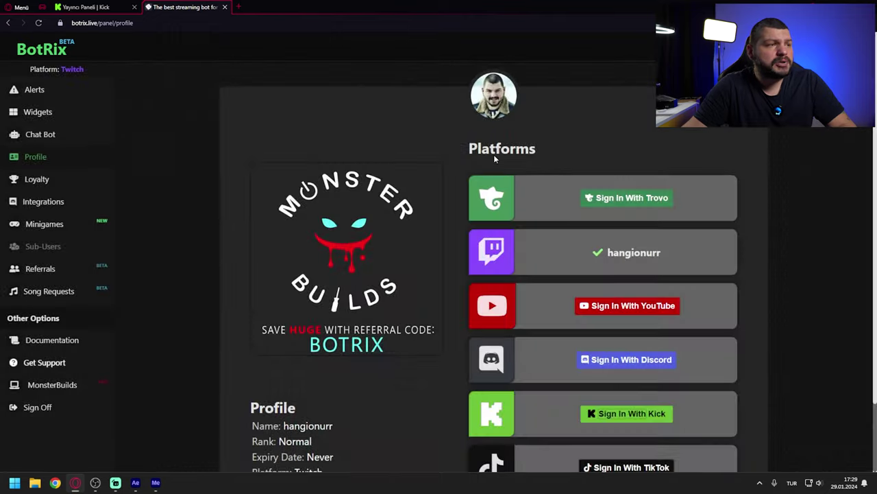
# Step: Sign in with Kick under the channel's username and open Kick's moderator settings to add the bot
pyautogui.scroll(-2, 374, 310)
pyautogui.scroll(2, 300, 345)
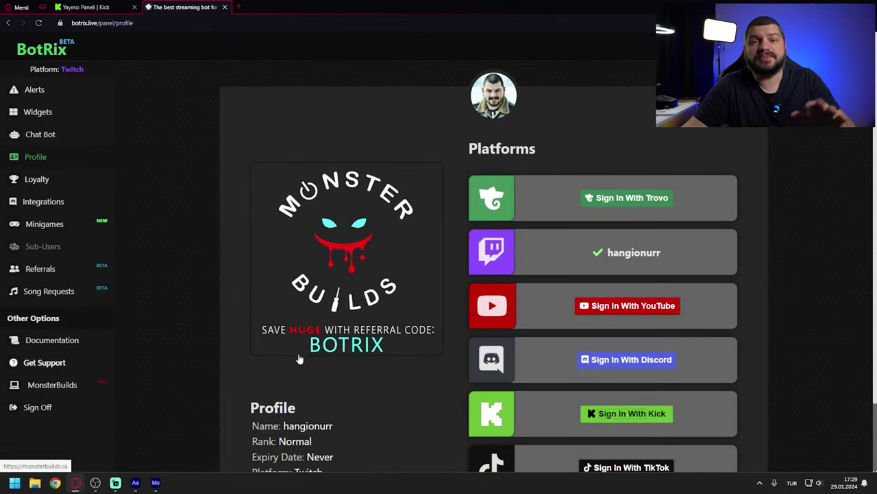
pyautogui.scroll(-1, 480, 384)
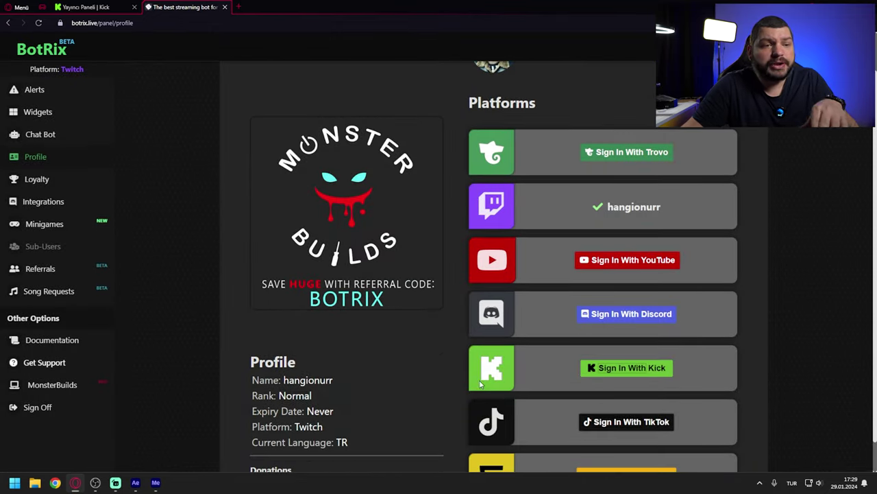
pyautogui.scroll(-1, 624, 392)
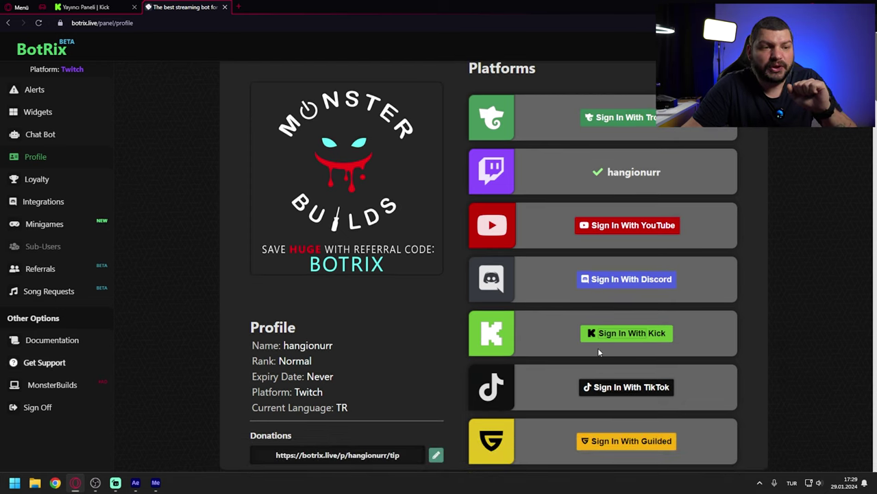
pyautogui.click(623, 335)
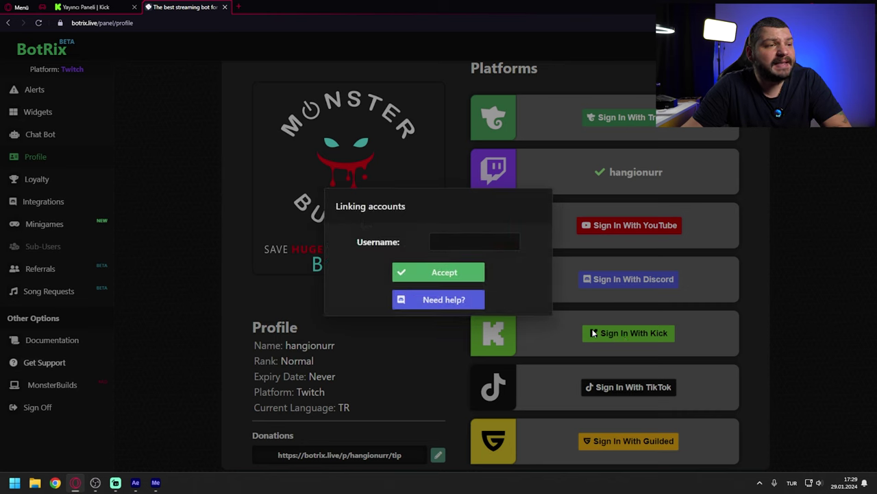
pyautogui.write('hangionu')
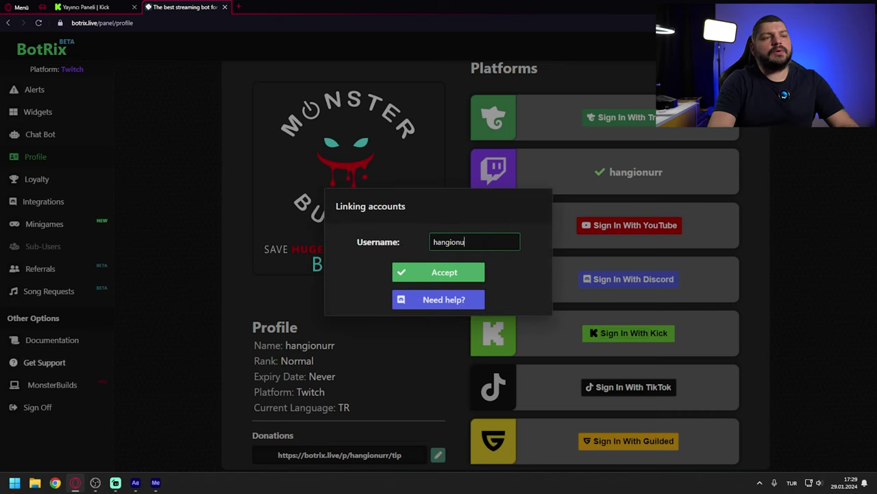
pyautogui.write('r')
pyautogui.click(452, 273)
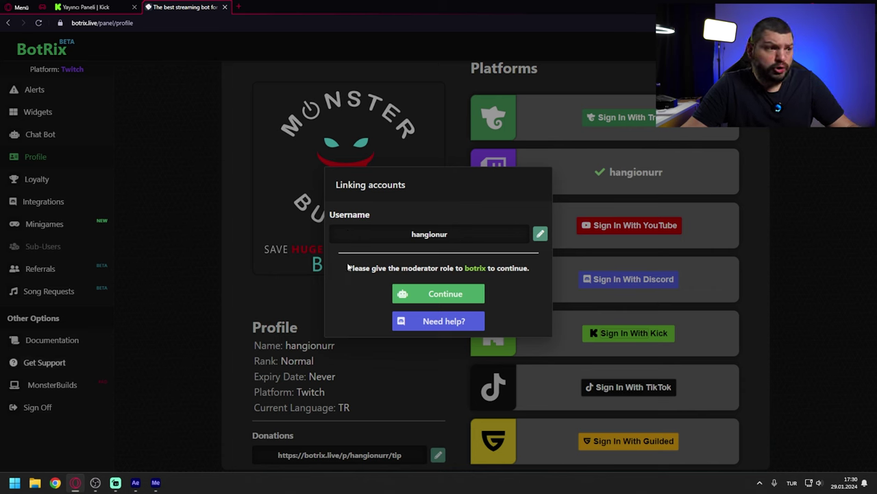
pyautogui.click(459, 295)
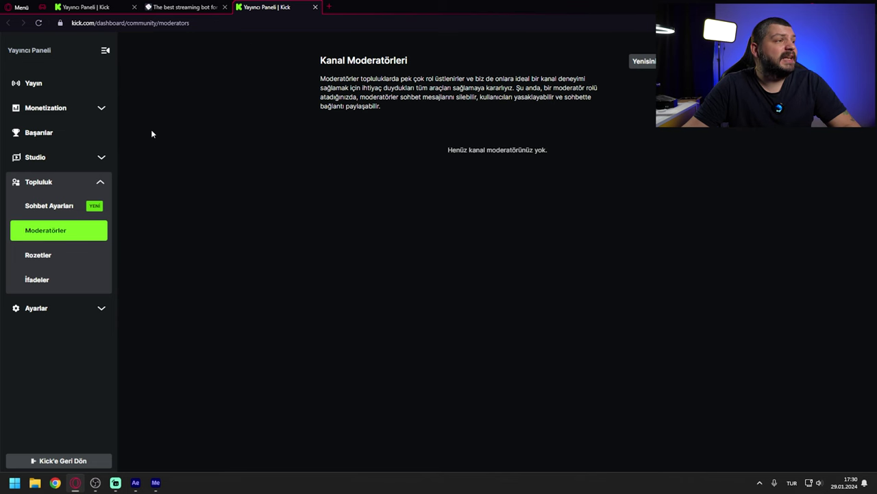
# Step: Search 'botrix' on Kick's Moderators page and add the verified BotRix account as a moderator
pyautogui.click(173, 6)
pyautogui.hotkey('ctrl', 'Tab')
pyautogui.click(643, 63)
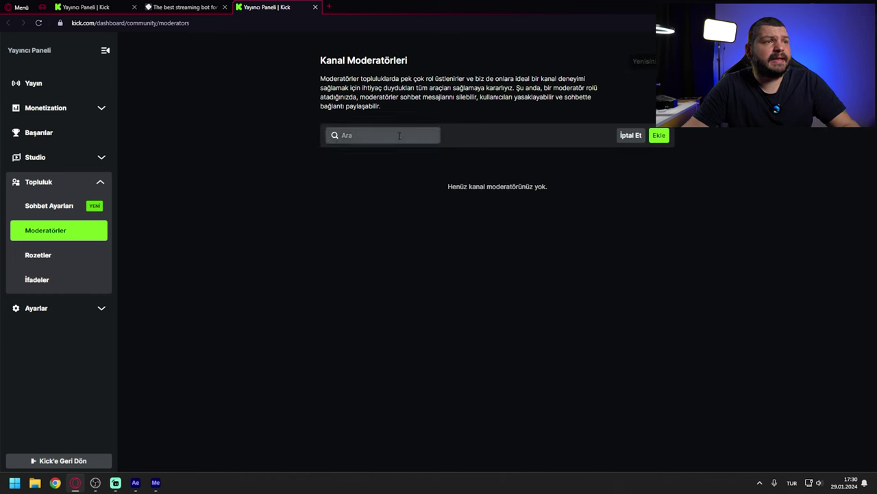
pyautogui.write('botrix')
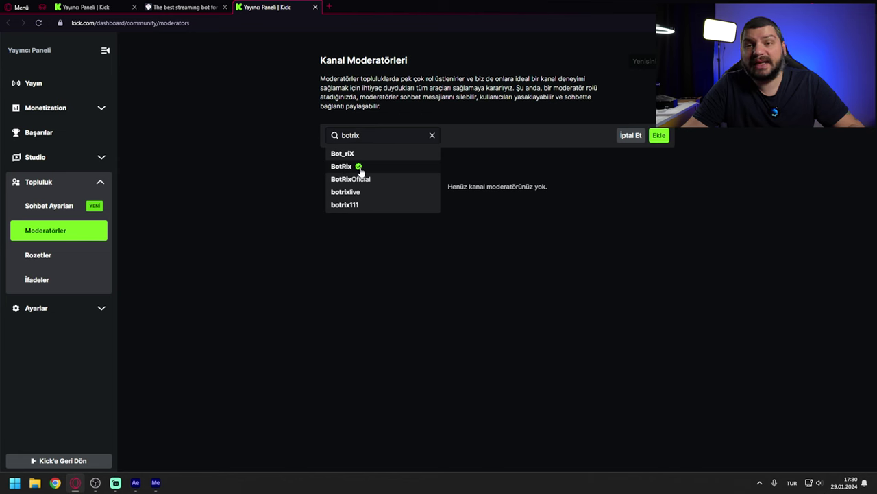
pyautogui.click(368, 168)
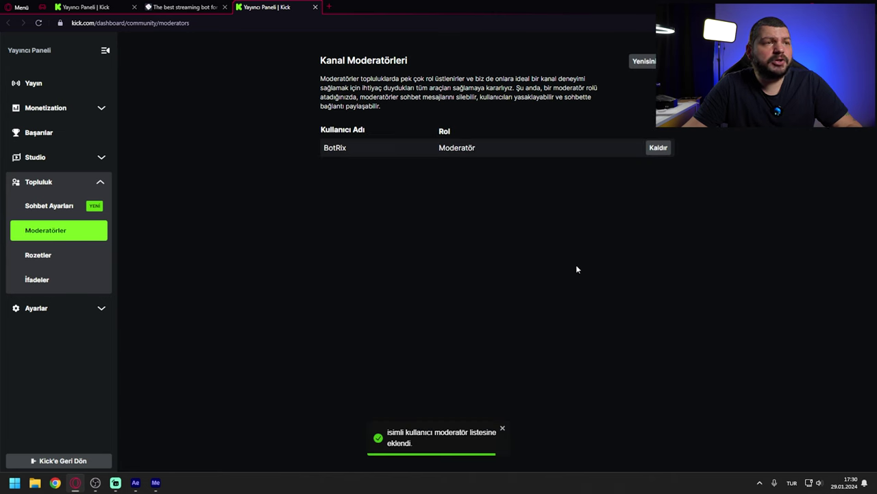
pyautogui.click(184, 7)
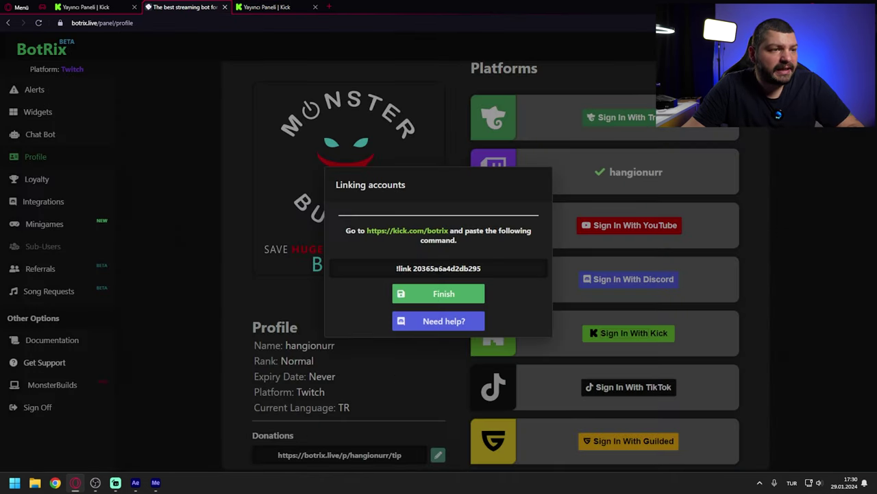
# Step: Copy the !link command and open the kick.com/botrix chatroom in a new tab
pyautogui.doubleClick(491, 270)
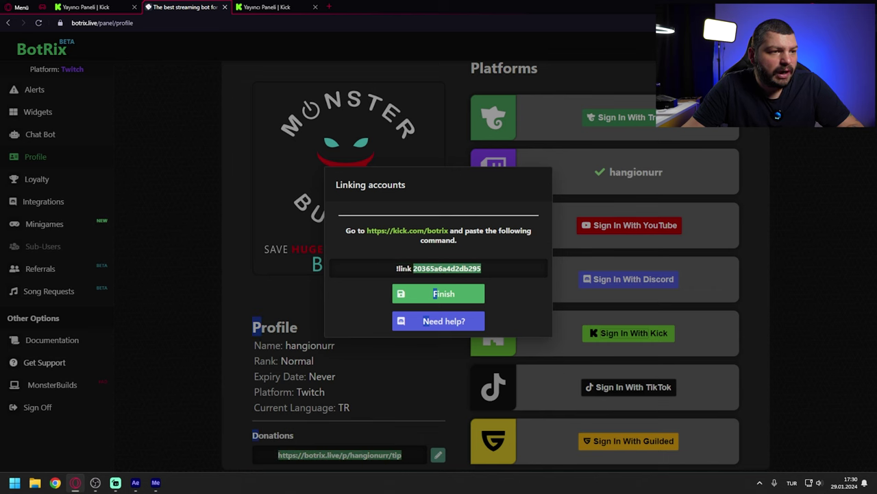
pyautogui.click(388, 269)
pyautogui.click(395, 267)
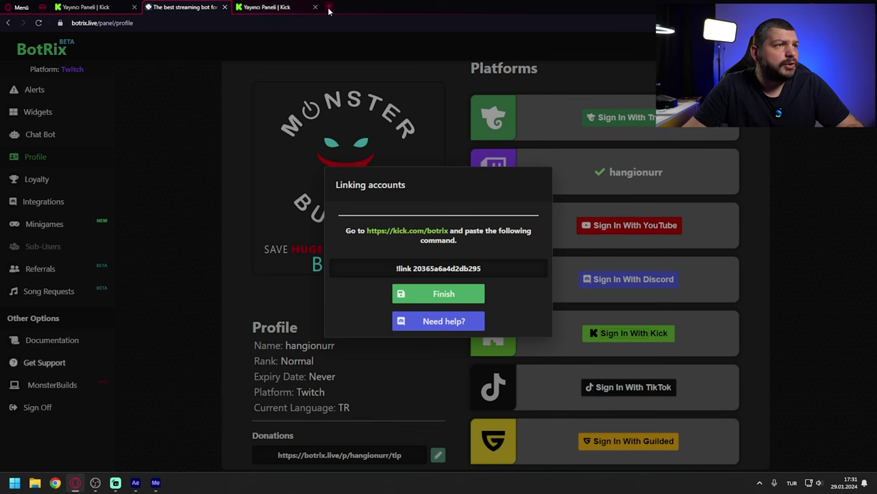
pyautogui.click(329, 9)
pyautogui.write('!link 20365a6a4d2db295')
pyautogui.press('Escape')
pyautogui.hotkey('ctrl', 'w')
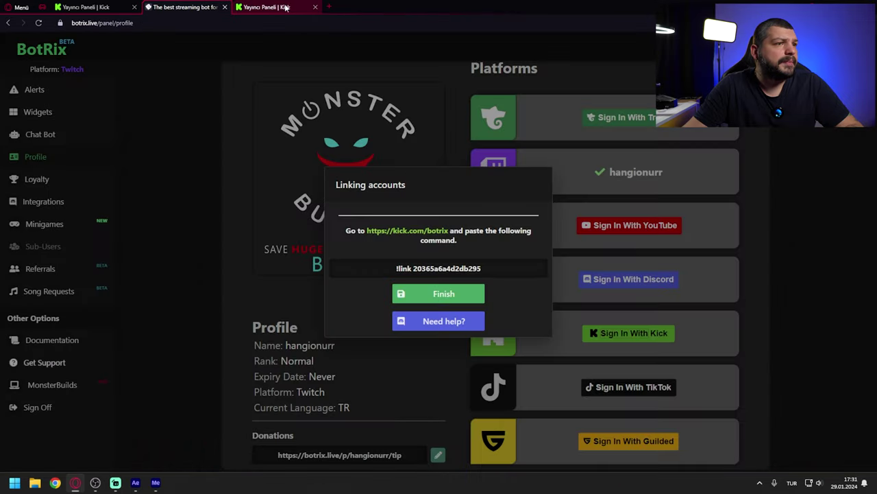
pyautogui.click(280, 4)
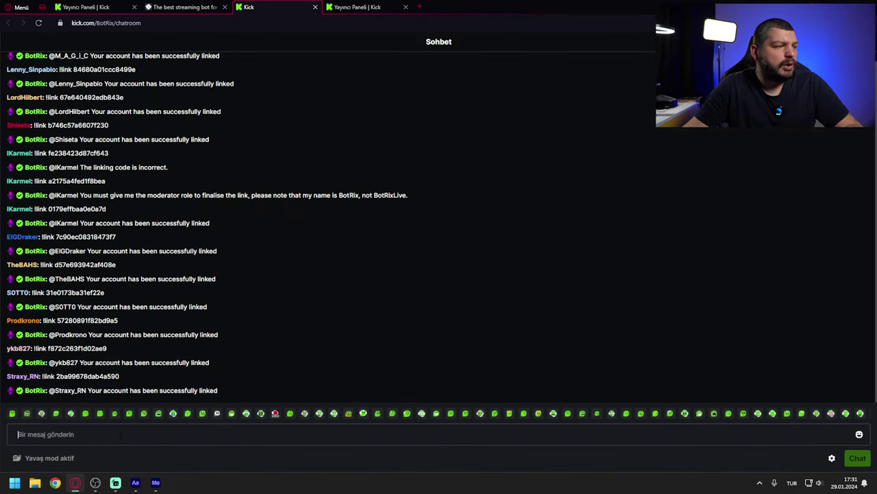
# Step: Post the copied !link command in BotRix's Kick chat, then return to the BotRix tab
pyautogui.click(121, 434)
pyautogui.write('!link 20365a6a4d2db295')
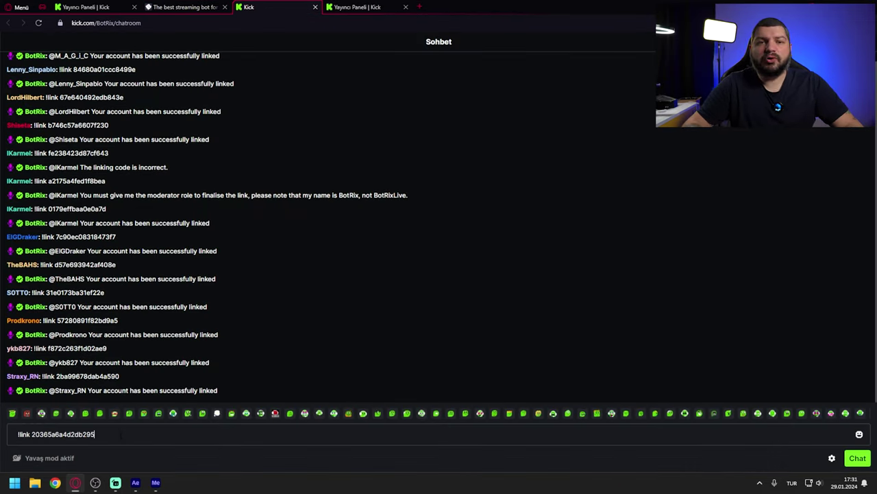
pyautogui.press('Return')
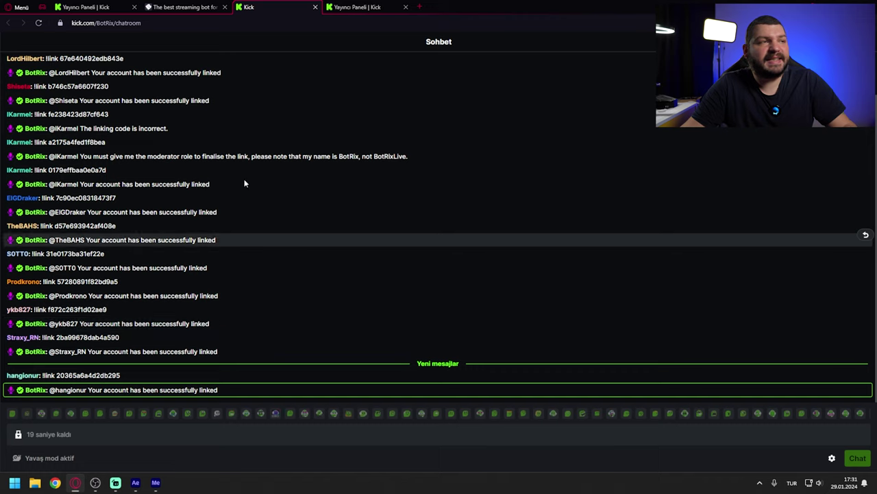
pyautogui.click(187, 7)
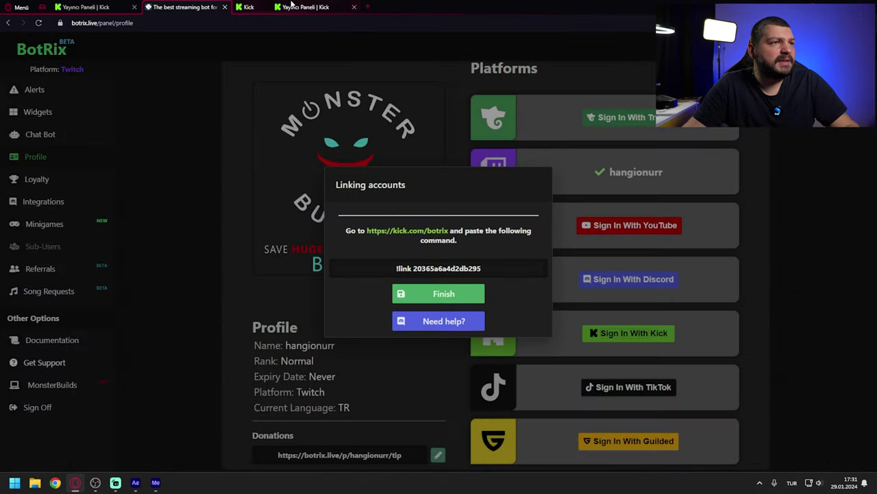
# Step: Finish the Kick linking and switch the BotRix panel to the Kick platform
pyautogui.click(466, 294)
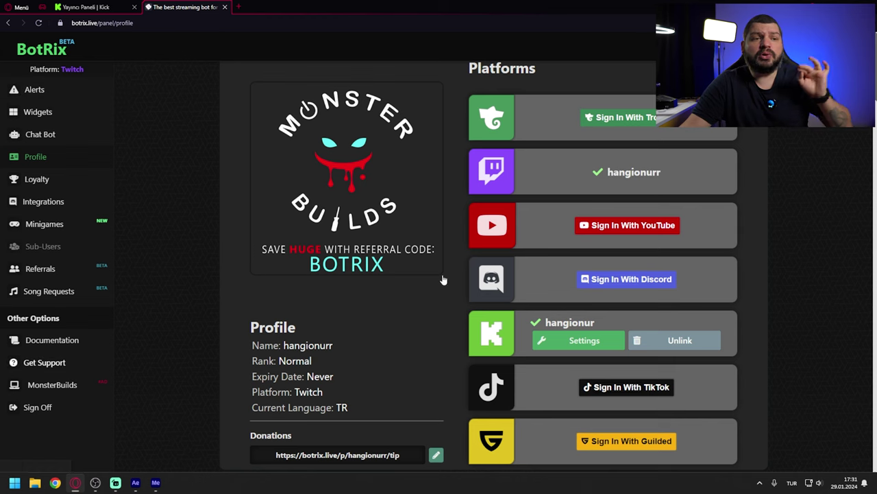
pyautogui.click(569, 341)
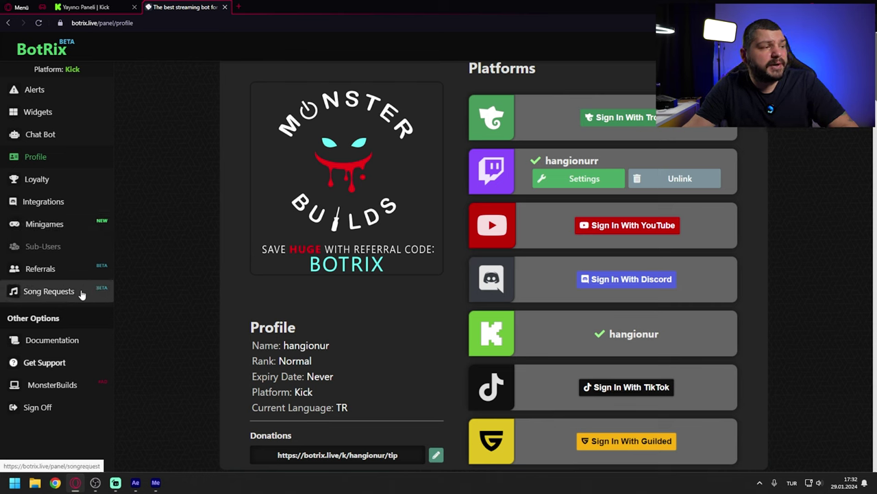
pyautogui.click(28, 91)
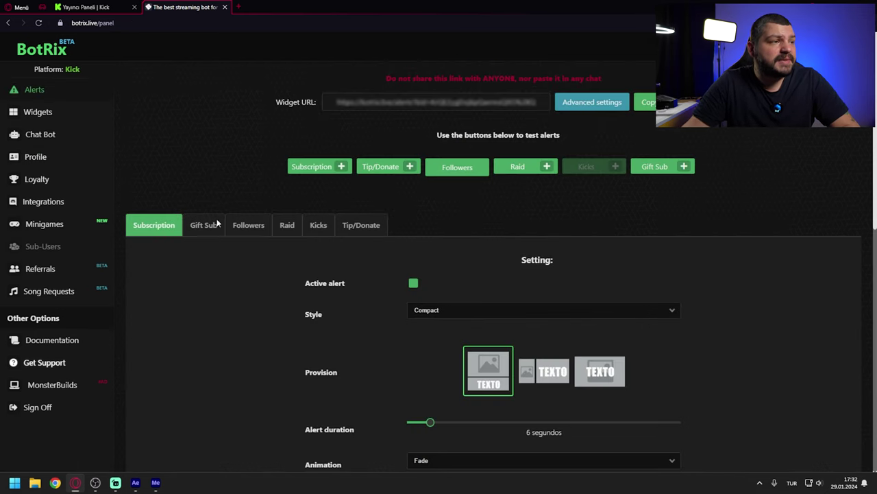
# Step: Look through the Gift Sub, Followers, Raid, Kicks and Tip/Donate alert tabs, ending on Subscription
pyautogui.click(199, 226)
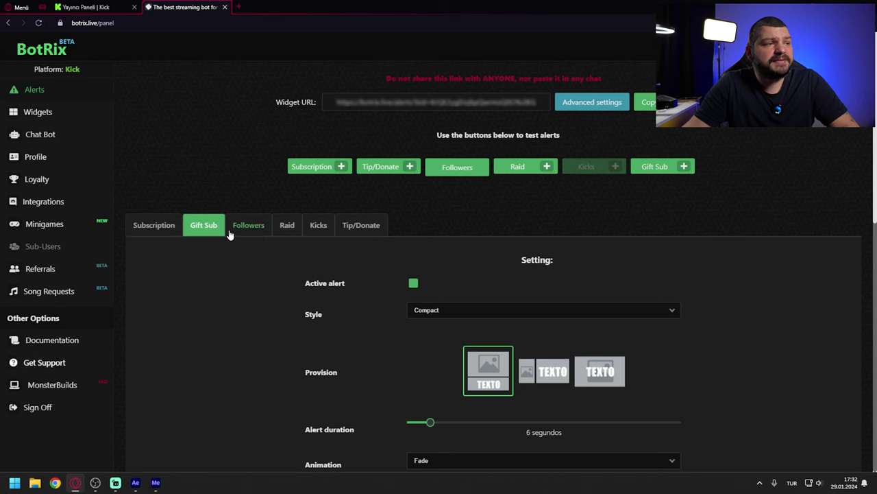
pyautogui.click(249, 230)
pyautogui.click(288, 228)
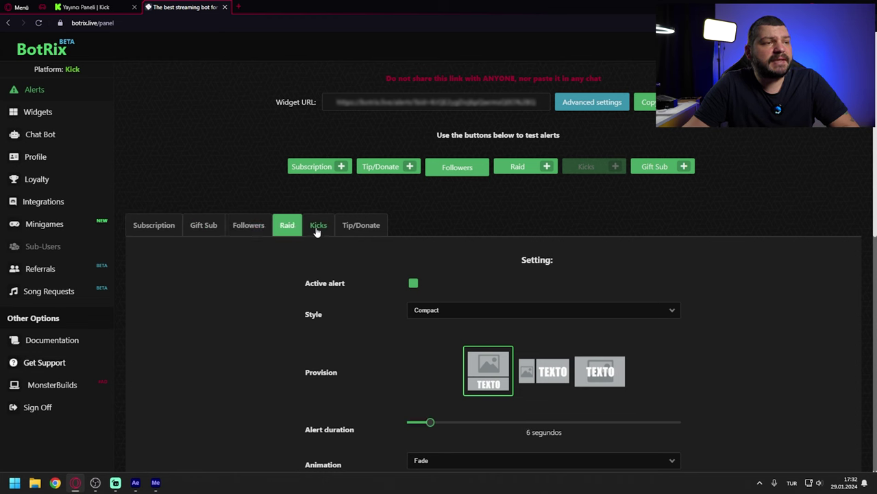
pyautogui.click(319, 229)
pyautogui.click(364, 234)
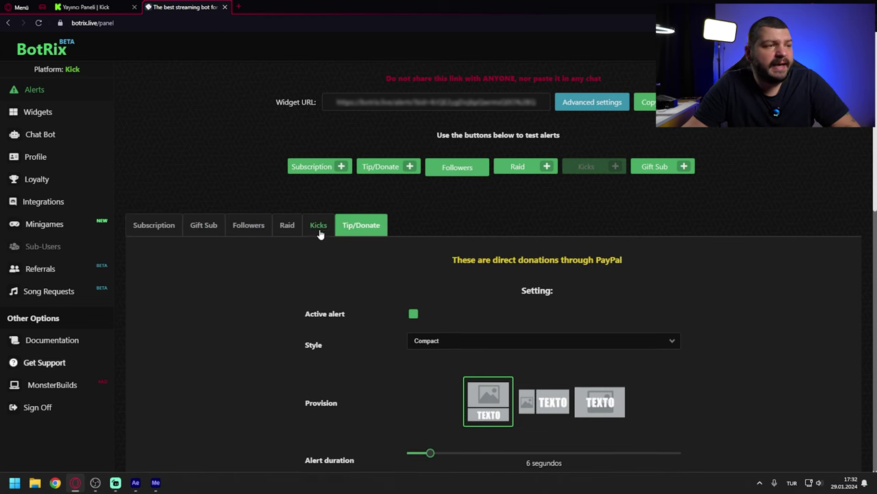
pyautogui.click(157, 227)
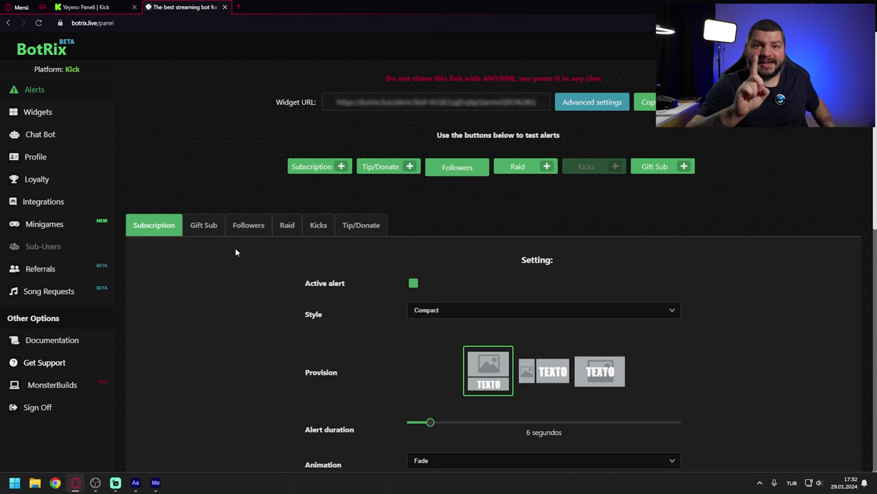
pyautogui.scroll(-4, 257, 295)
pyautogui.scroll(-5, 257, 295)
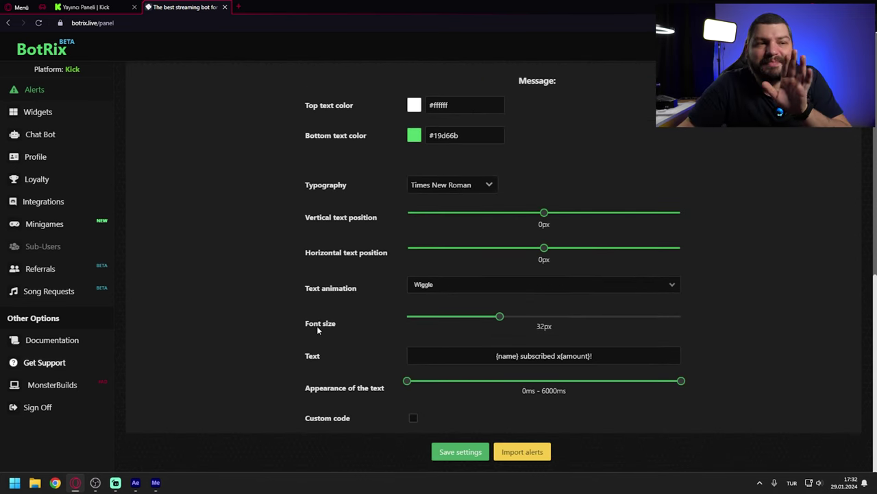
pyautogui.scroll(9, 334, 351)
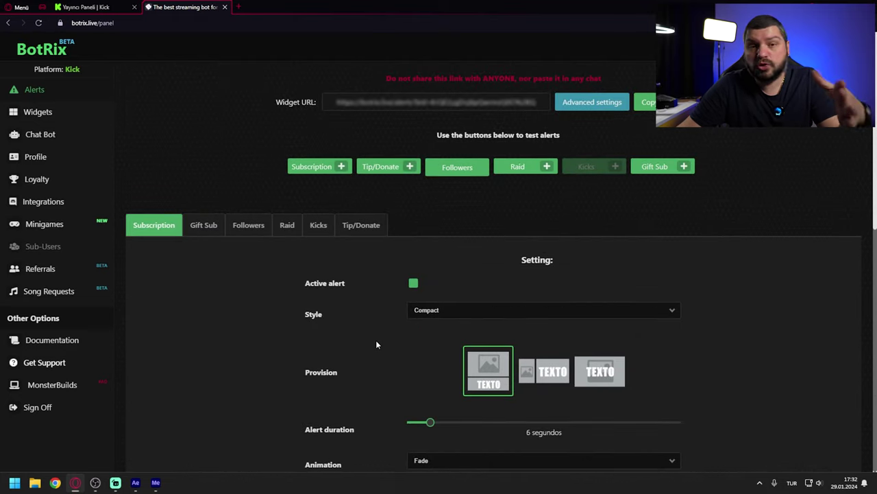
pyautogui.scroll(-1, 172, 294)
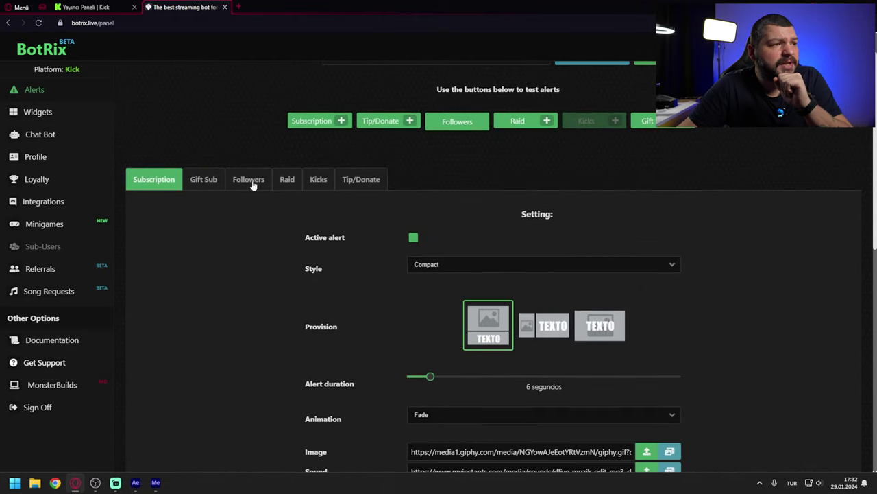
# Step: On the Followers alert, try the Legacy and BotRix styles, then settle on Compact
pyautogui.click(248, 182)
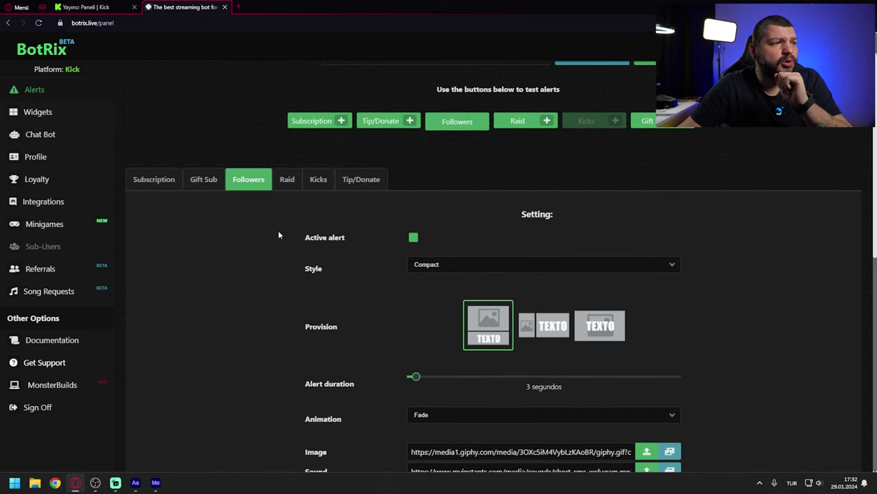
pyautogui.click(456, 265)
pyautogui.click(452, 285)
pyautogui.click(447, 270)
pyautogui.click(438, 291)
pyautogui.click(449, 271)
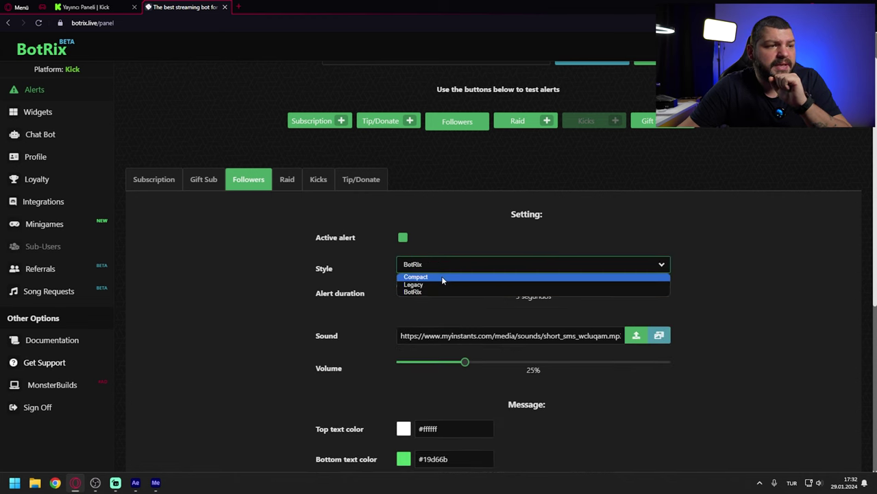
pyautogui.click(461, 277)
pyautogui.click(421, 239)
pyautogui.scroll(1, 365, 316)
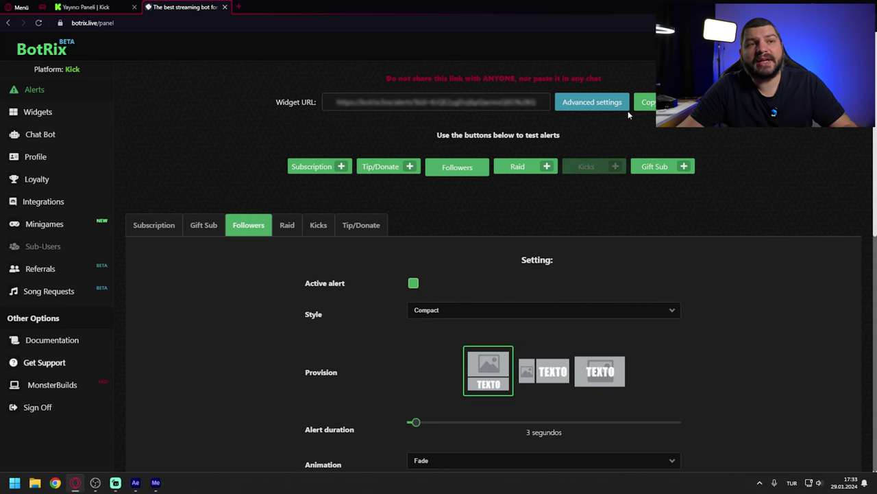
# Step: Add an OBS browser source named 'alert' pointing to the pasted BotRix alert widget URL
pyautogui.click(96, 482)
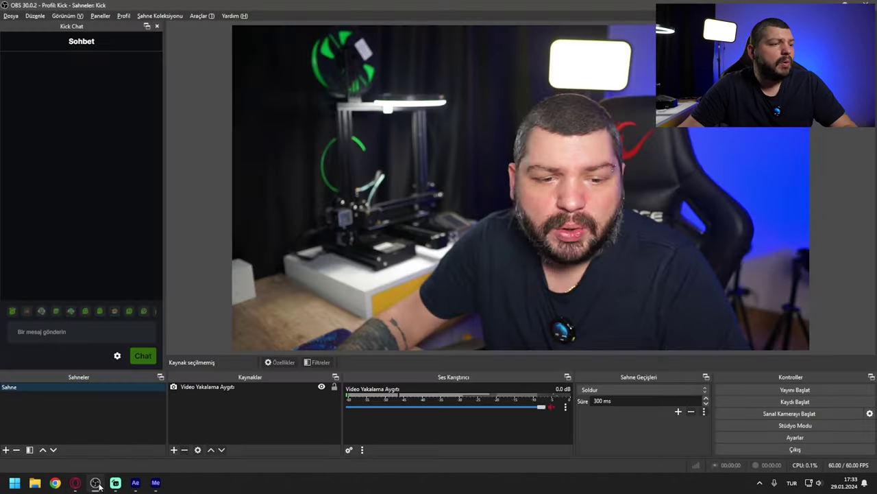
pyautogui.rightClick(240, 414)
pyautogui.moveTo(269, 419)
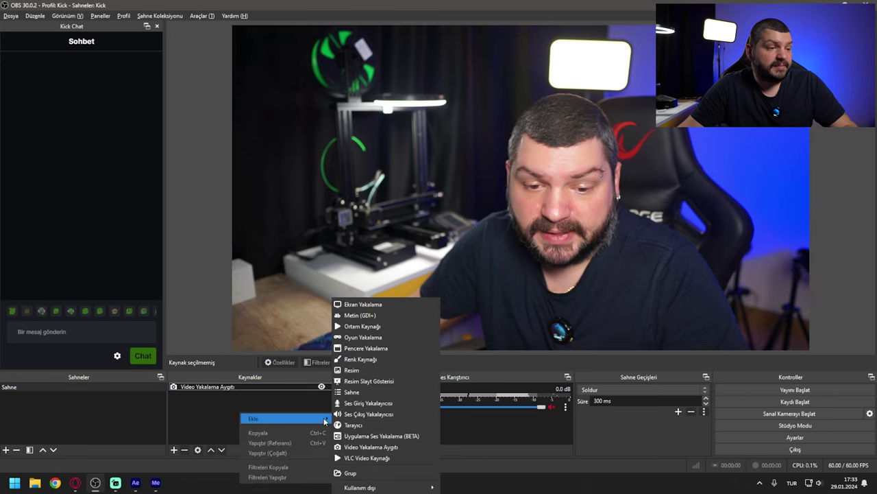
pyautogui.click(374, 424)
pyautogui.write('alert')
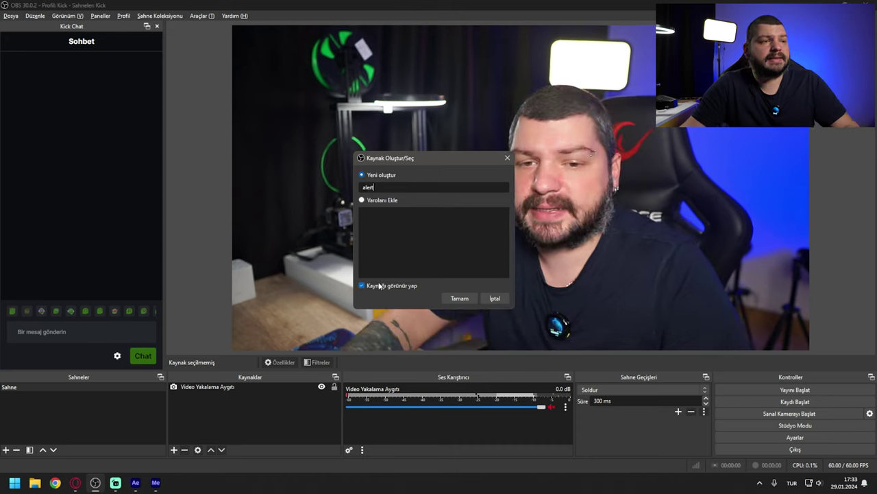
pyautogui.press('Return')
pyautogui.tripleClick(391, 253)
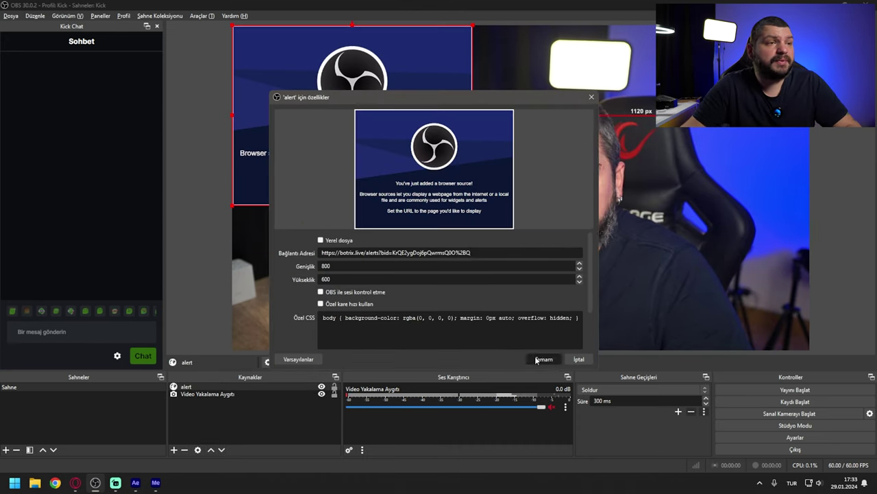
pyautogui.click(537, 359)
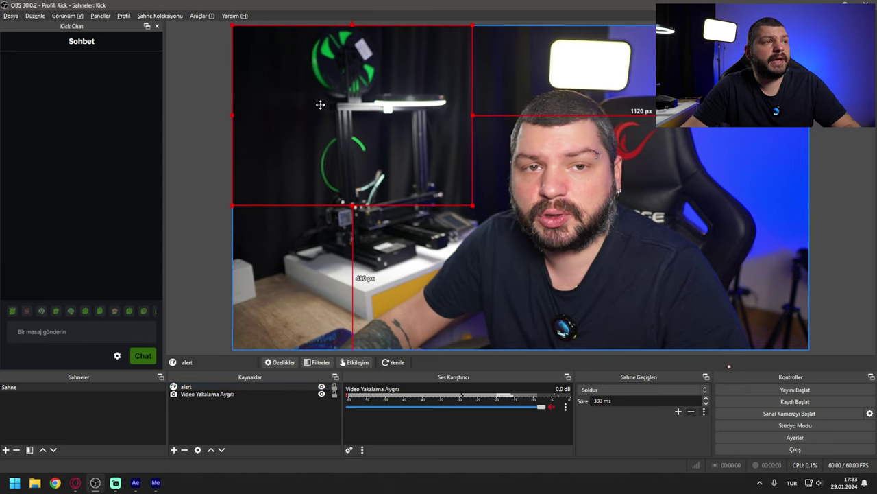
pyautogui.click(76, 482)
pyautogui.moveTo(205, 6); pyautogui.dragTo(2, 143)
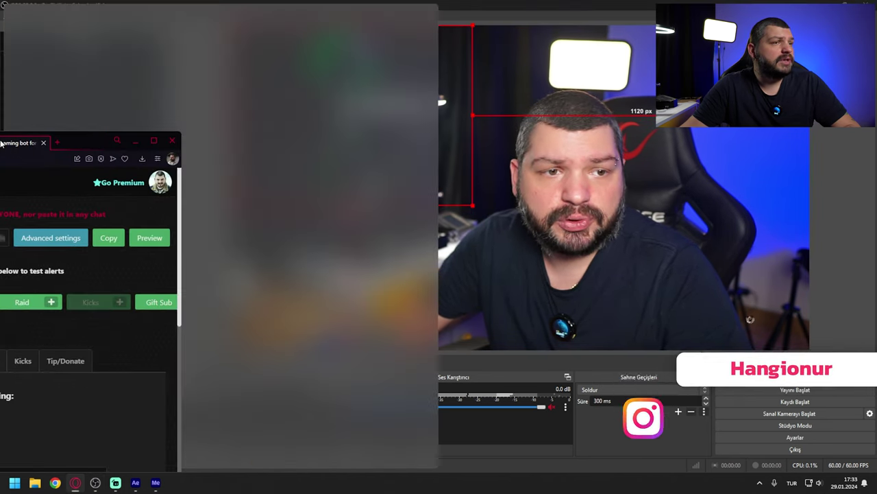
# Step: Place OBS beside the browser, close the Kick Chat dock, and test and save the Legacy follower style
pyautogui.click(531, 157)
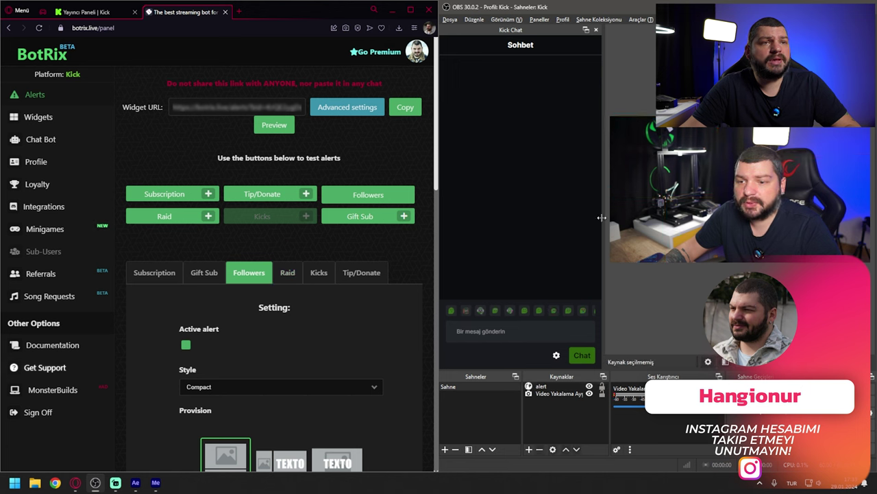
pyautogui.click(596, 29)
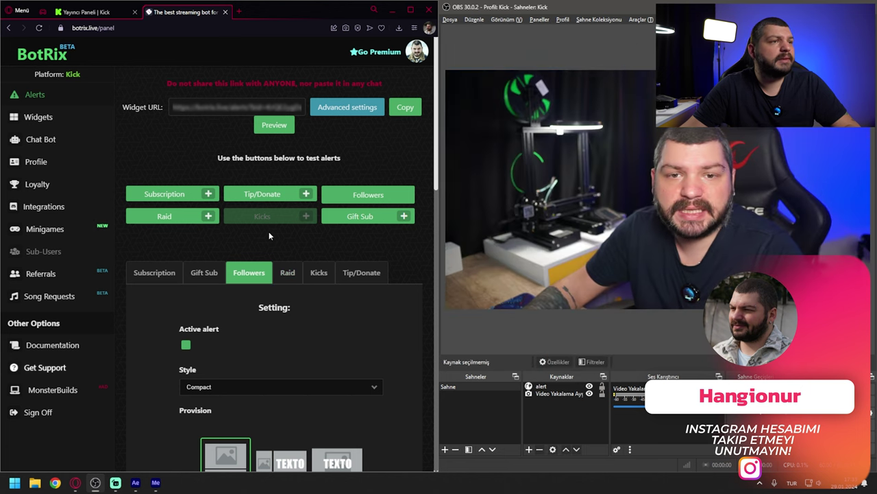
pyautogui.click(366, 196)
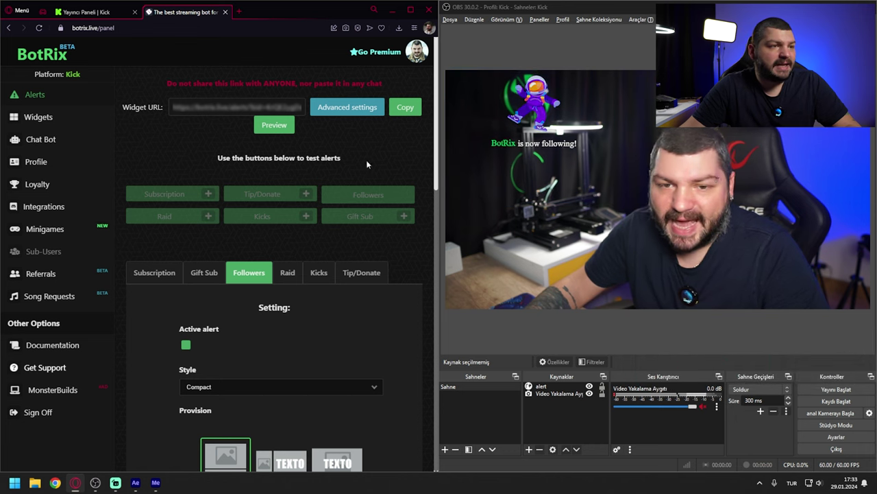
pyautogui.scroll(-2, 370, 332)
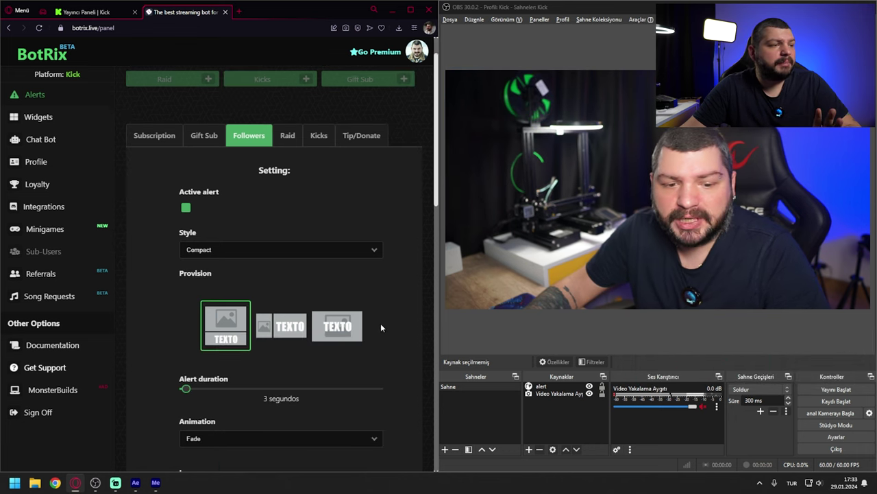
pyautogui.click(281, 250)
pyautogui.click(280, 268)
pyautogui.scroll(-10, 390, 407)
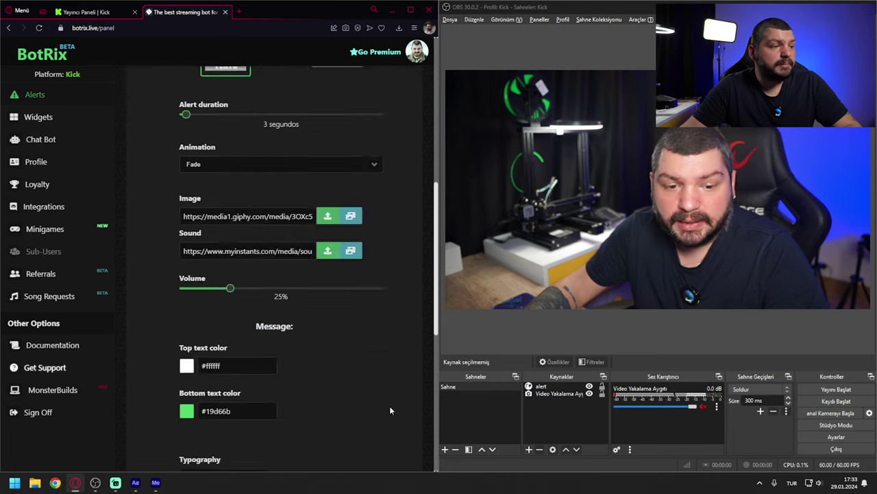
pyautogui.click(243, 449)
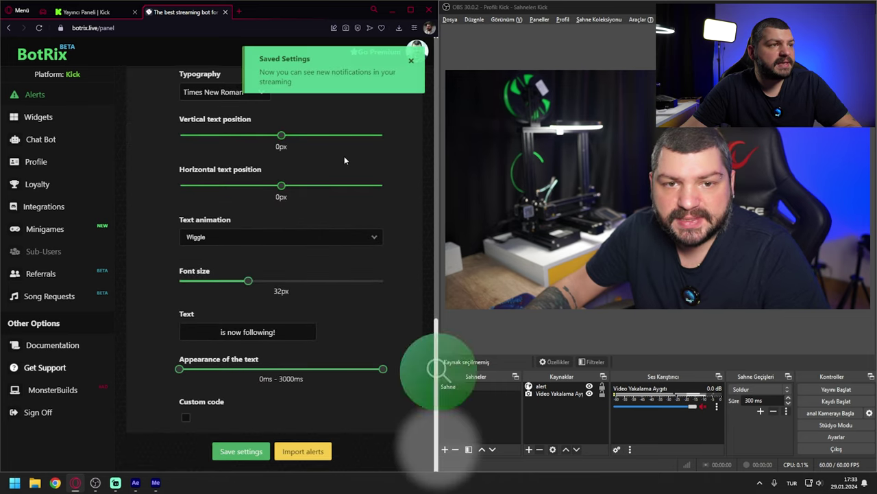
# Step: Test the follower alert in BotRix style, then switch back to Compact and maximize the browser
pyautogui.click(379, 198)
pyautogui.scroll(-1, 391, 318)
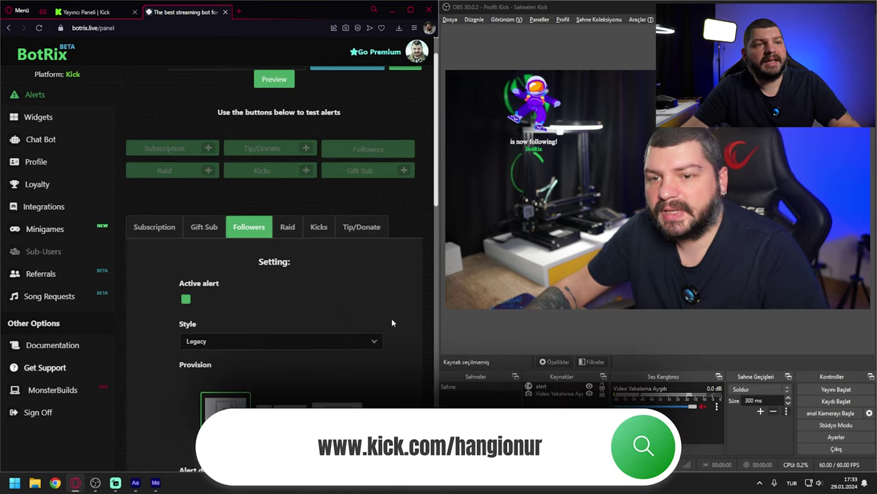
pyautogui.click(347, 347)
pyautogui.click(338, 364)
pyautogui.scroll(-5, 389, 313)
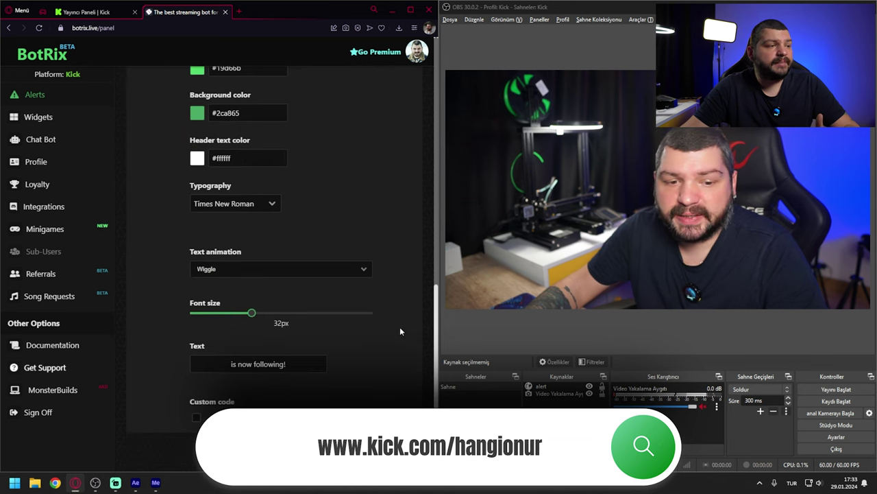
pyautogui.scroll(6, 328, 333)
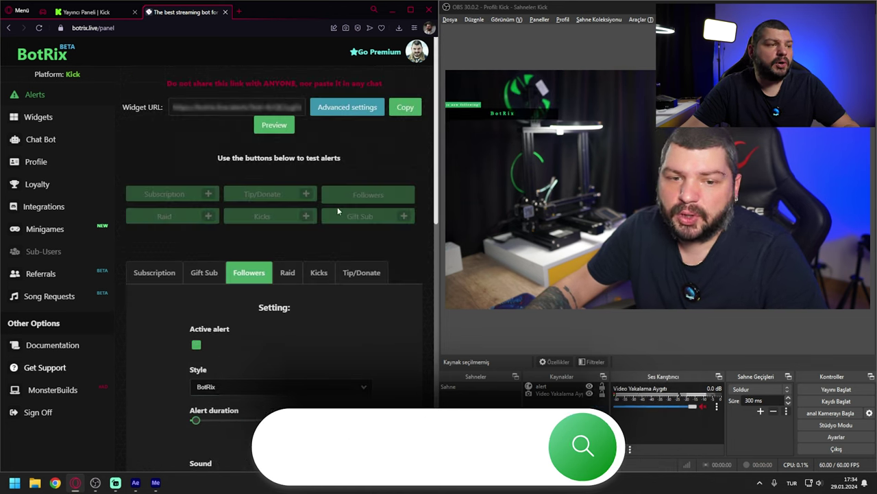
pyautogui.click(237, 345)
pyautogui.click(236, 355)
pyautogui.scroll(-2, 375, 303)
pyautogui.click(528, 207)
pyautogui.scroll(-2, 429, 351)
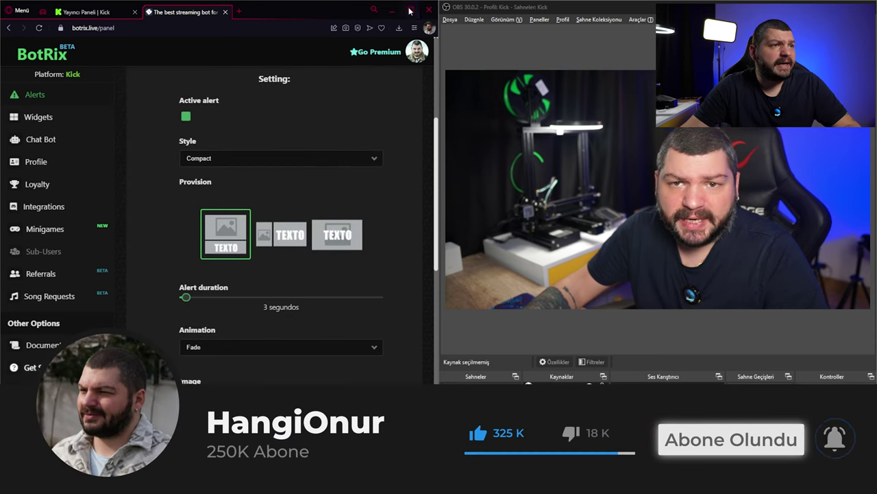
pyautogui.press('super+Up')
pyautogui.scroll(1, 411, 316)
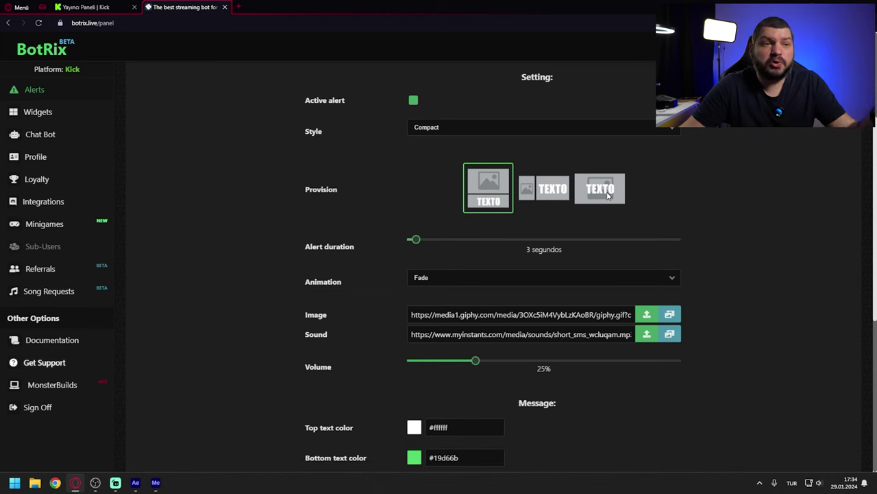
# Step: Try the Provision layouts and choose the image-above-text layout
pyautogui.click(542, 192)
pyautogui.click(593, 195)
pyautogui.click(538, 198)
pyautogui.click(488, 182)
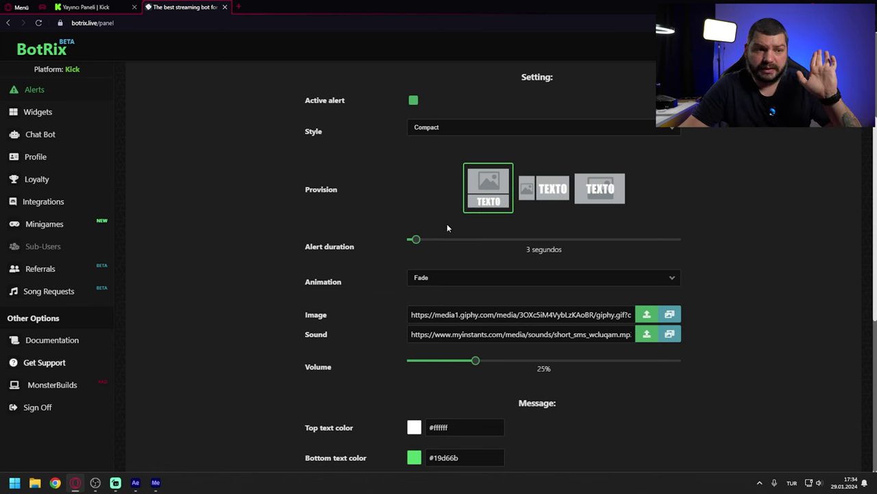
# Step: Set the alert duration to 6 seconds and keep Fade as the animation
pyautogui.moveTo(416, 239)
pyautogui.mouseDown()
pyautogui.moveTo(604, 239)
pyautogui.moveTo(410, 239)
pyautogui.moveTo(430, 239)
pyautogui.mouseUp()
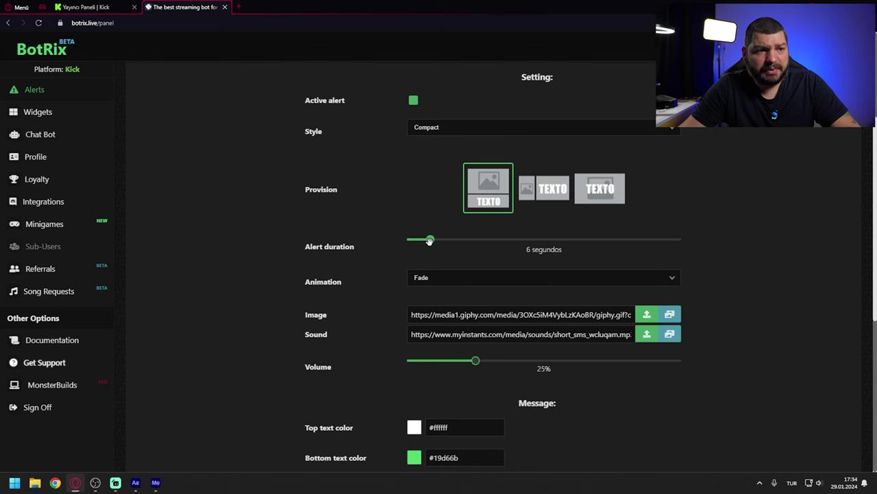
pyautogui.scroll(-1, 369, 268)
pyautogui.click(422, 186)
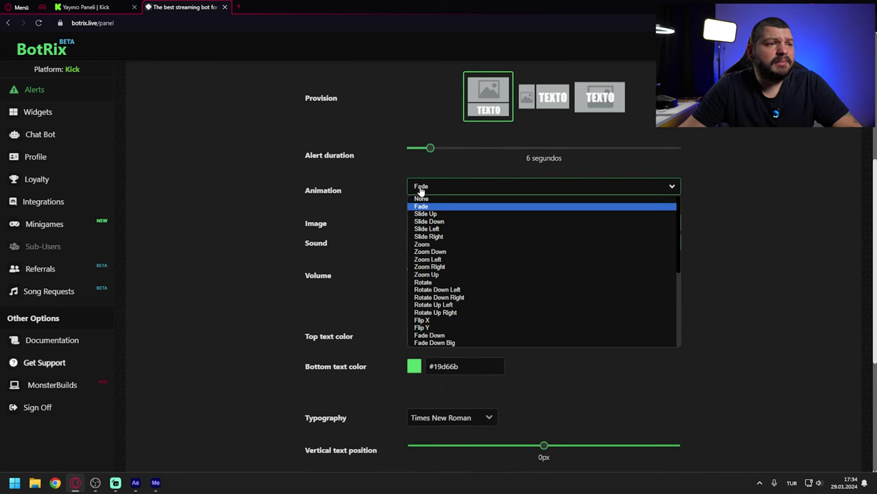
pyautogui.scroll(-3, 449, 264)
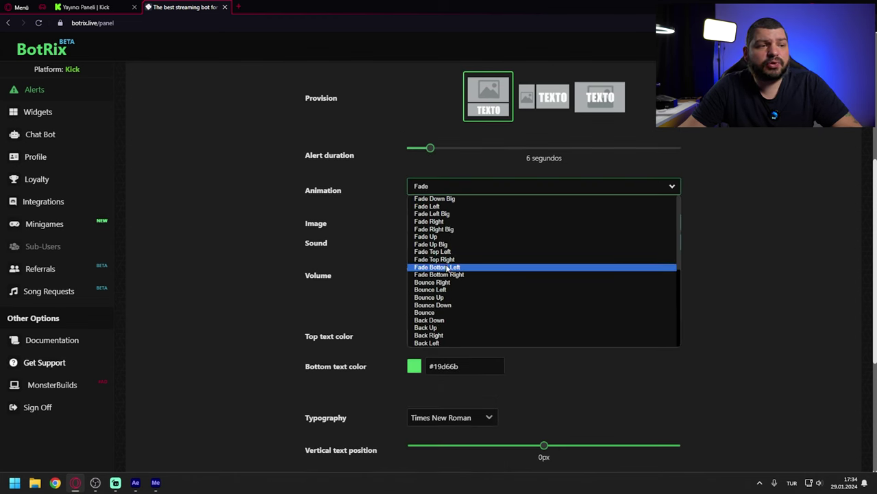
pyautogui.scroll(3, 444, 274)
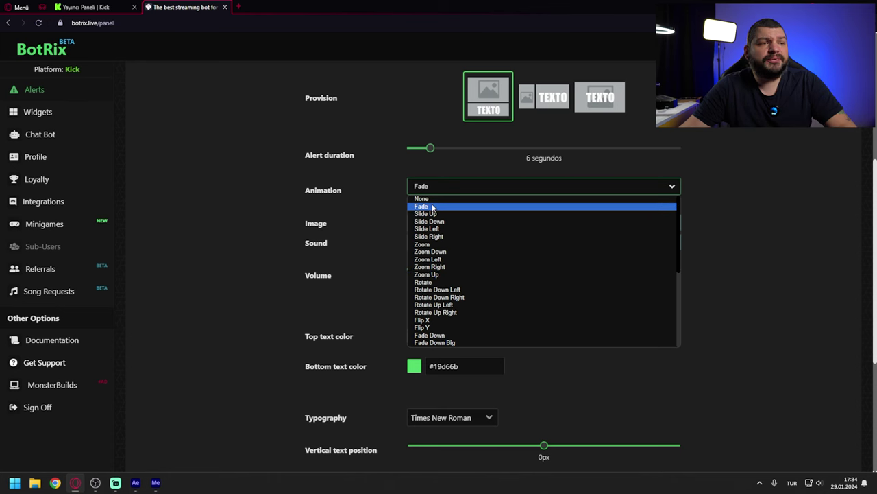
pyautogui.click(459, 206)
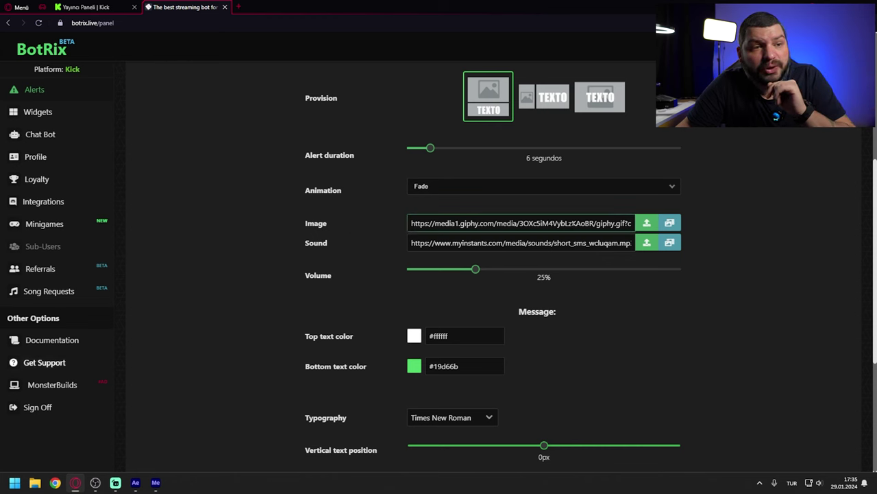
pyautogui.moveTo(449, 222); pyautogui.dragTo(519, 223)
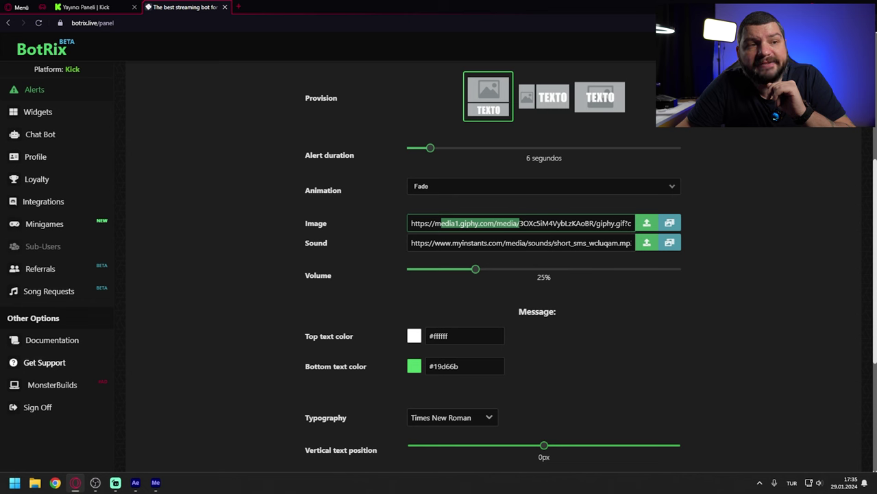
# Step: Open the Giphy image gallery and search it for 'follow' GIFs
pyautogui.click(670, 224)
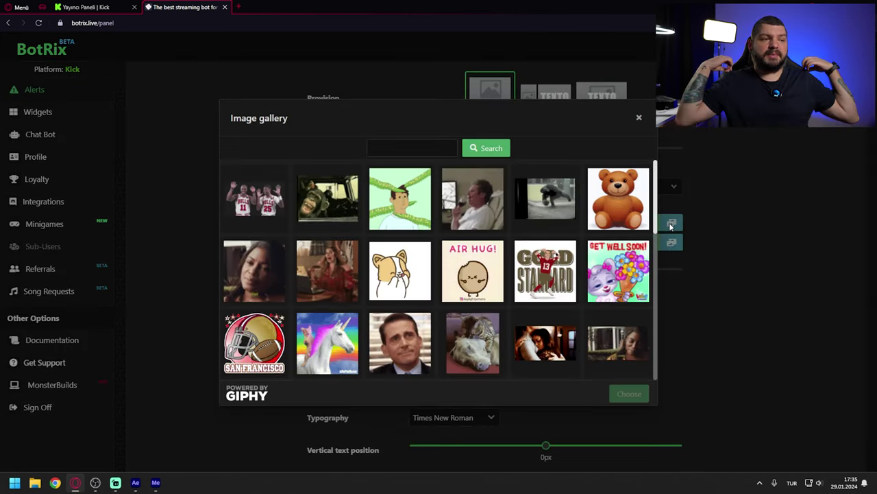
pyautogui.scroll(-5, 621, 226)
pyautogui.scroll(-5, 621, 226)
pyautogui.scroll(10, 366, 302)
pyautogui.click(410, 146)
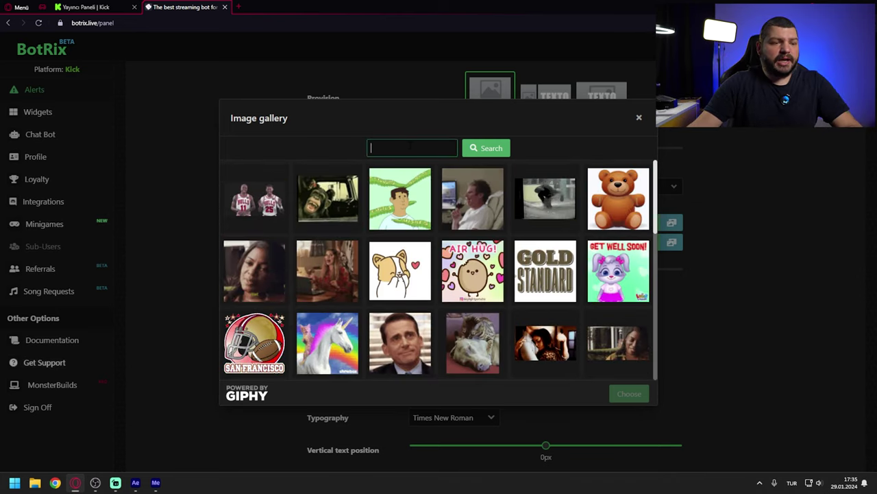
pyautogui.write('follow')
pyautogui.click(495, 155)
pyautogui.scroll(-6, 553, 294)
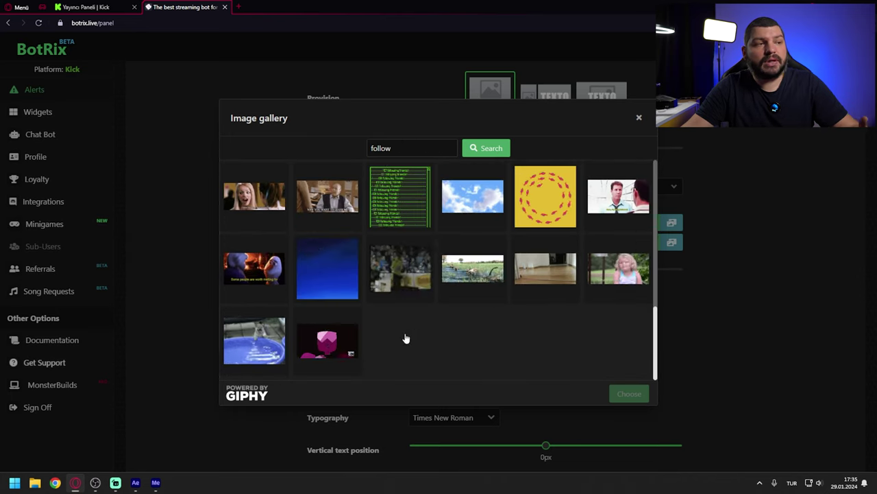
pyautogui.scroll(6, 405, 338)
# Step: Search 'money' and choose a money GIF as the follower alert image
pyautogui.doubleClick(410, 148)
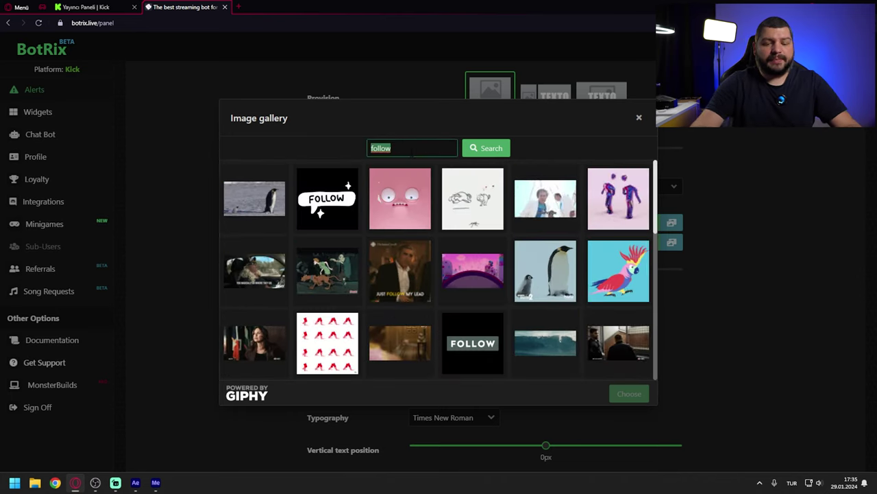
pyautogui.write('money')
pyautogui.press('Return')
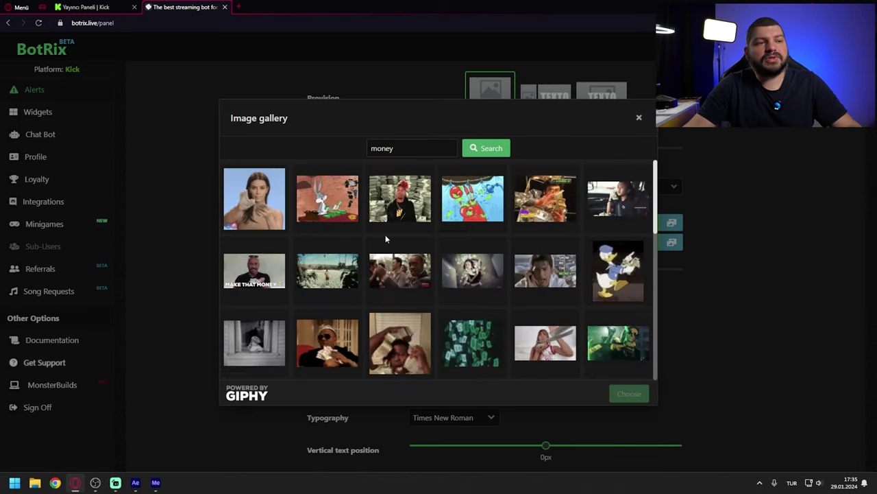
pyautogui.scroll(-5, 385, 239)
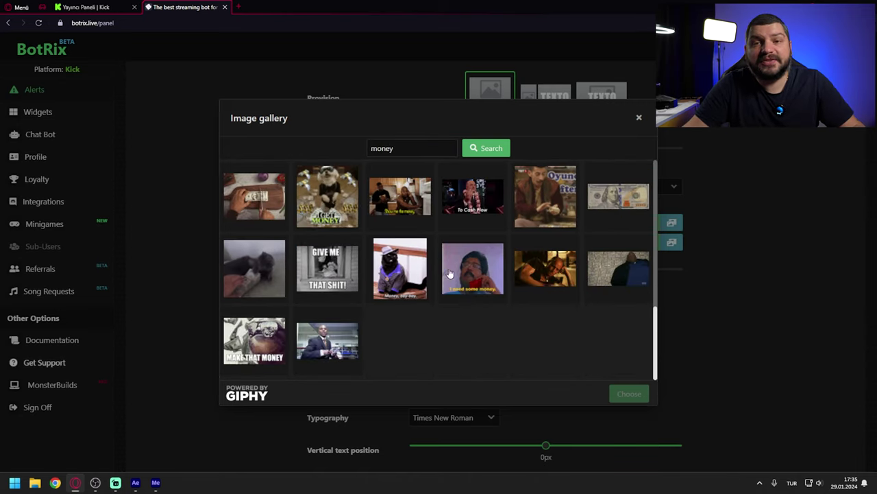
pyautogui.scroll(5, 449, 274)
pyautogui.click(396, 255)
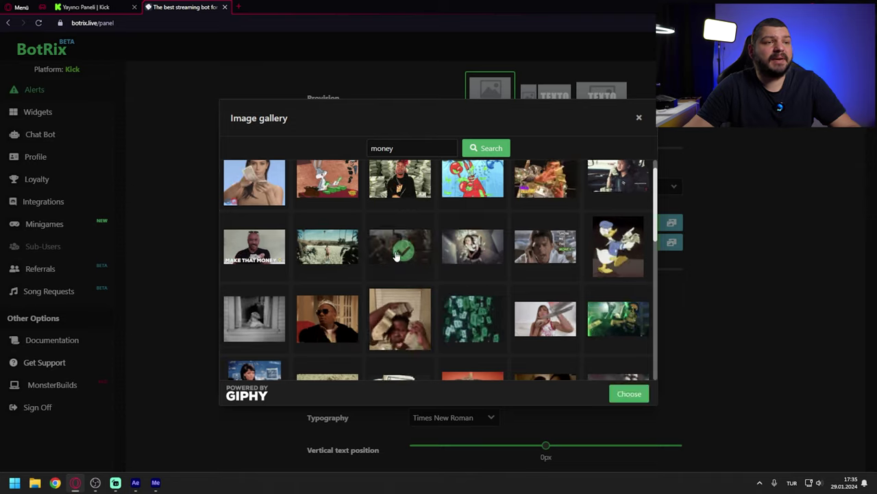
pyautogui.click(633, 395)
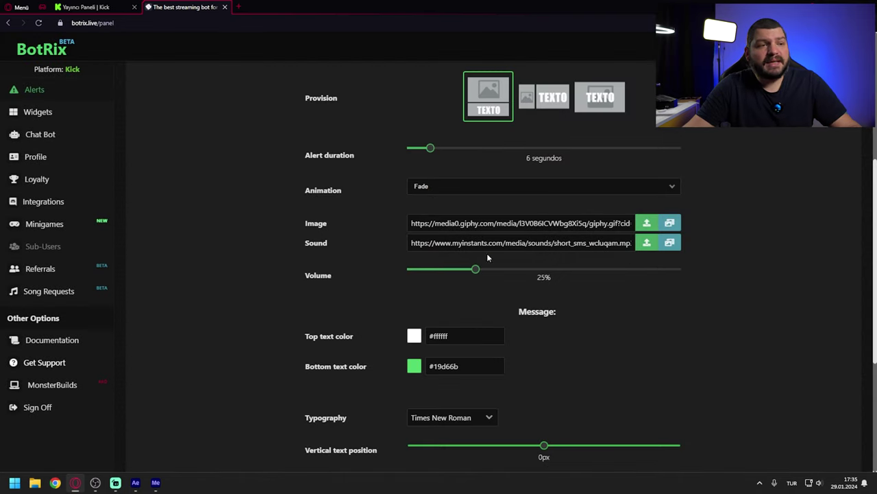
# Step: Preview gallery sounds, pick 'Good dinner' as the follower alert sound, and set volume to 30%
pyautogui.click(669, 243)
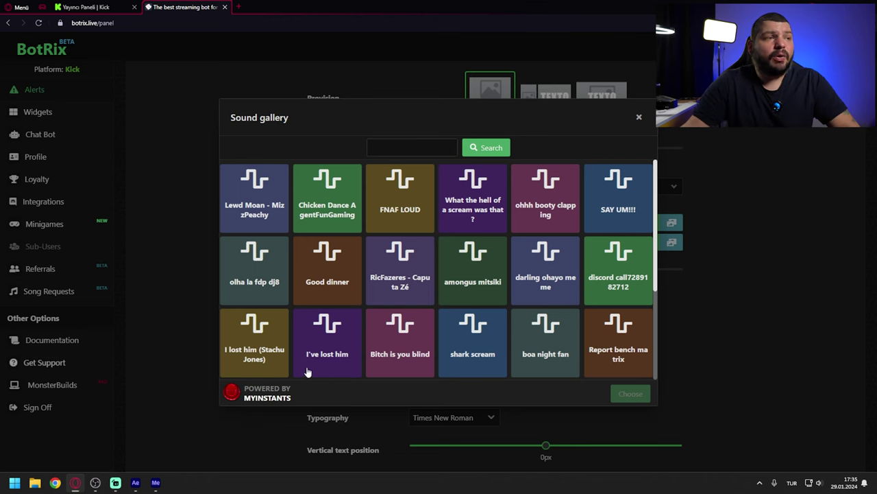
pyautogui.click(469, 275)
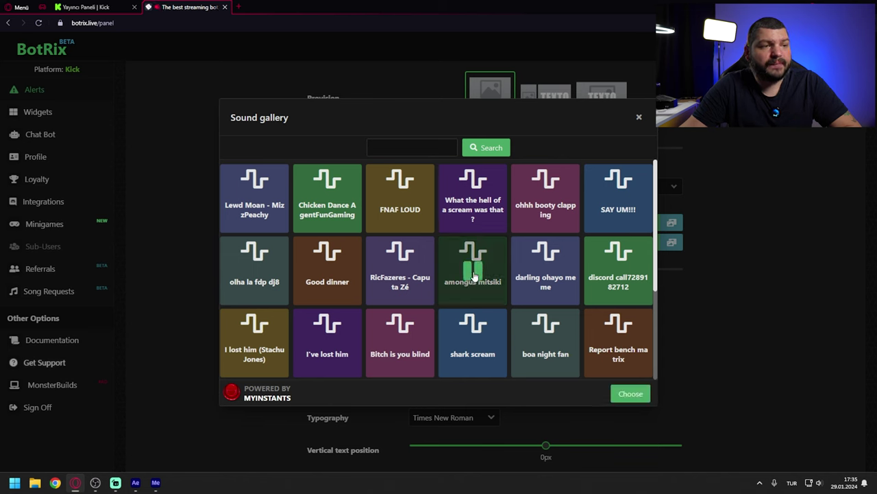
pyautogui.click(470, 276)
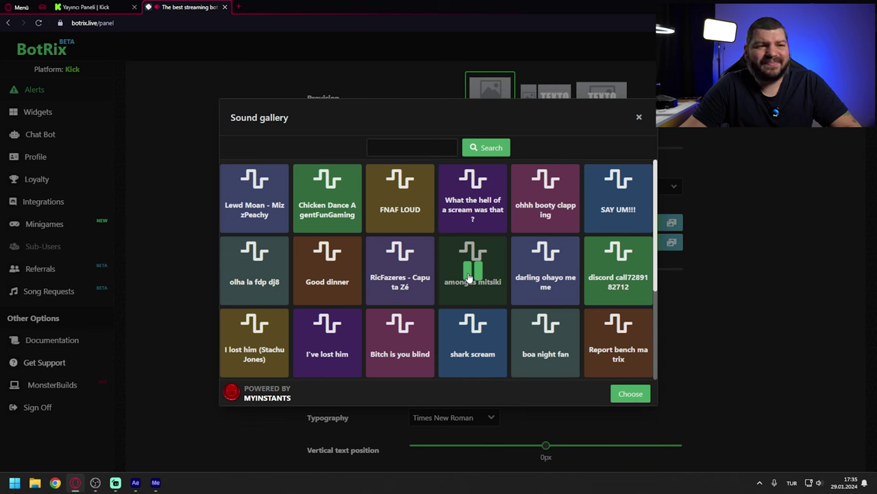
pyautogui.click(618, 199)
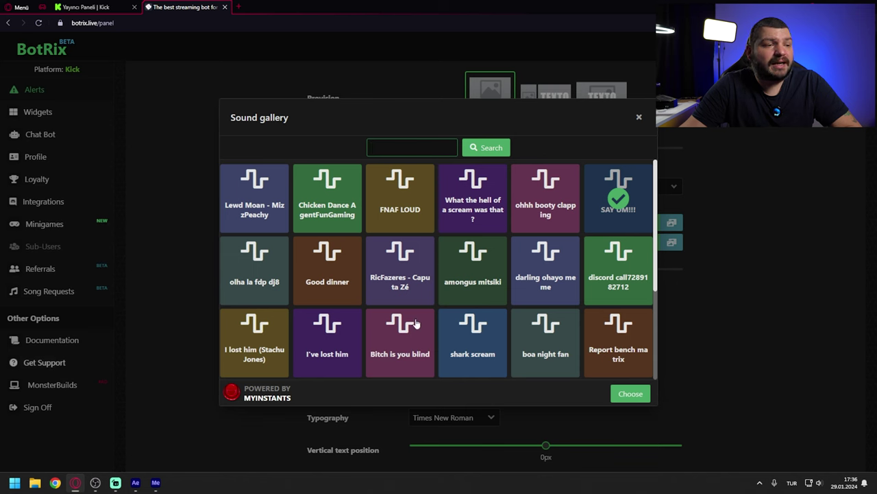
pyautogui.click(475, 343)
pyautogui.click(400, 342)
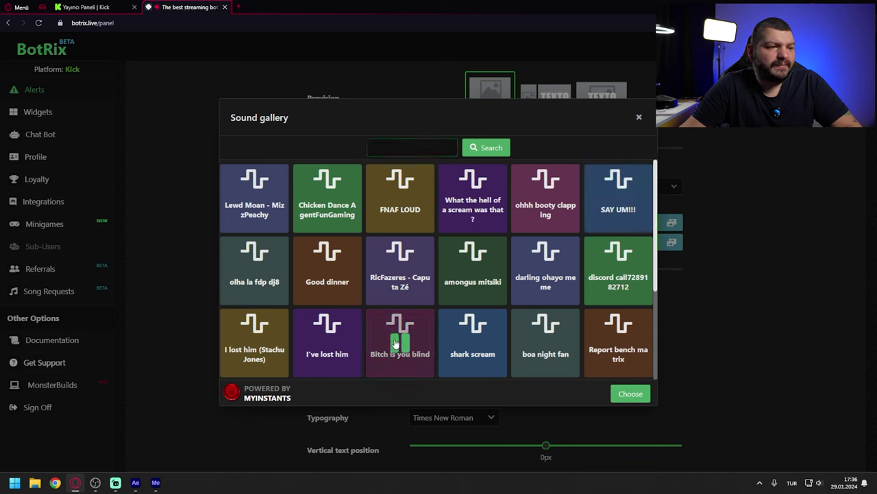
pyautogui.click(323, 343)
pyautogui.click(330, 272)
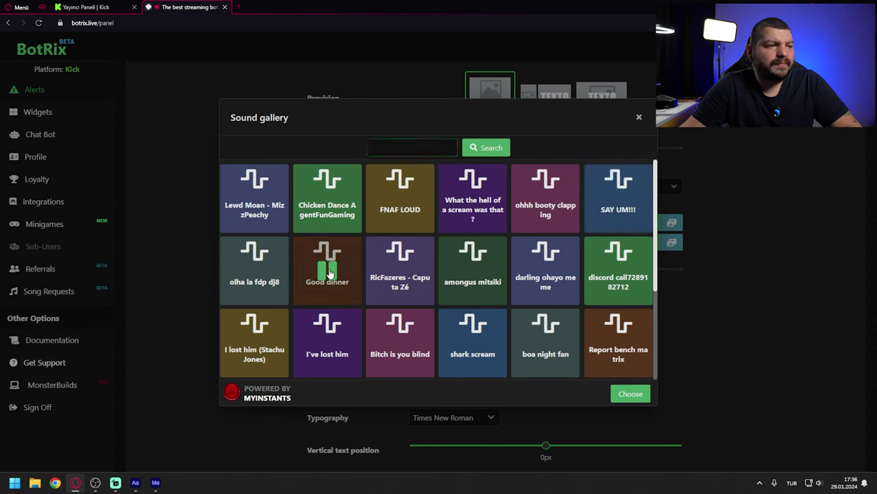
pyautogui.click(631, 394)
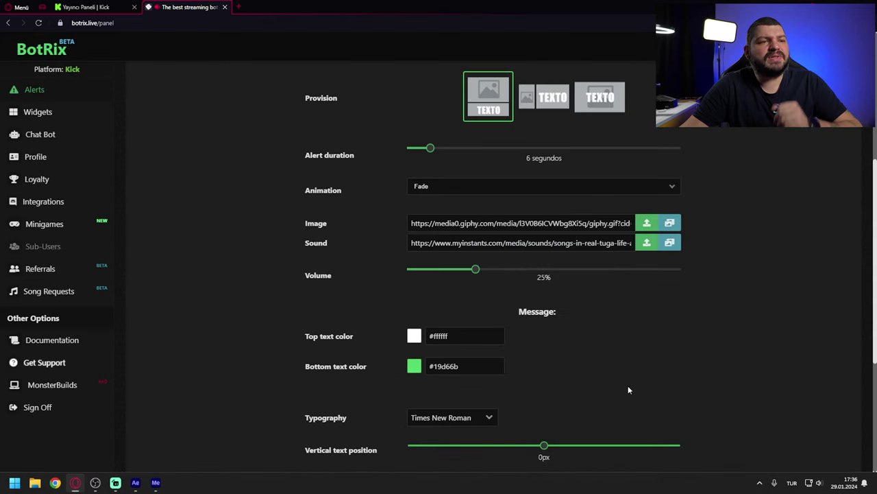
pyautogui.click(482, 269)
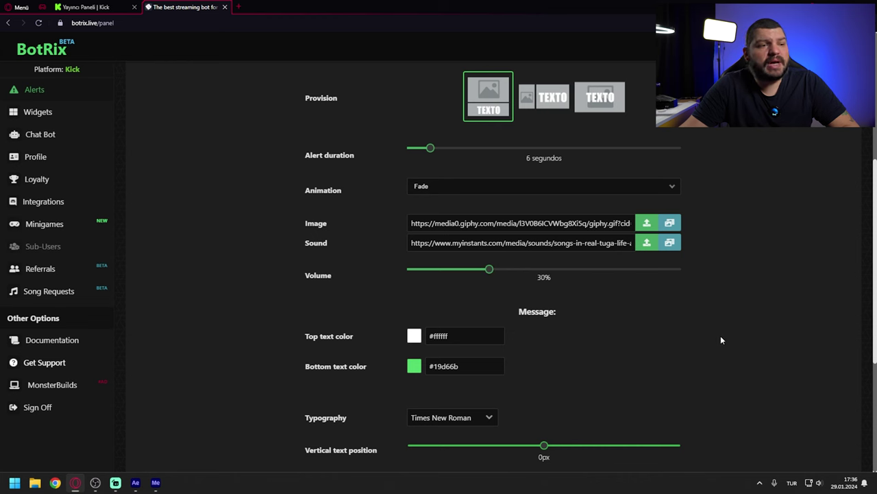
pyautogui.scroll(-2, 747, 359)
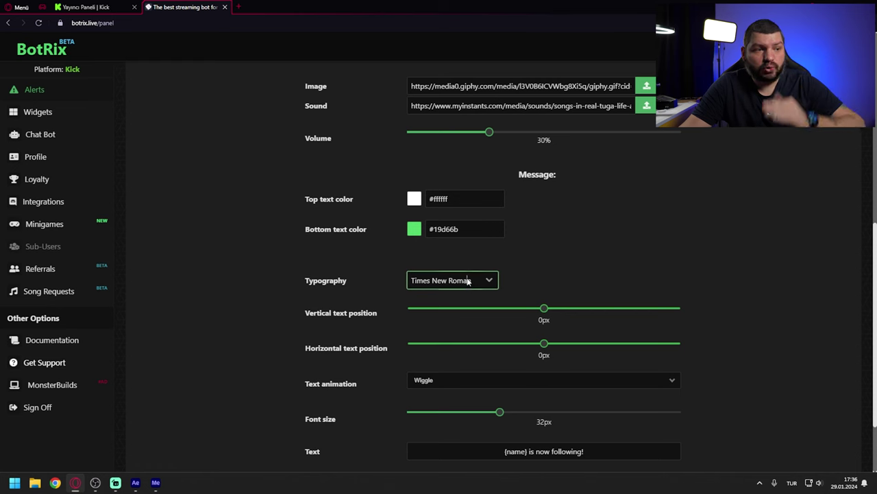
# Step: Set the follower alert message typography to Impact
pyautogui.click(491, 281)
pyautogui.scroll(-3, 483, 329)
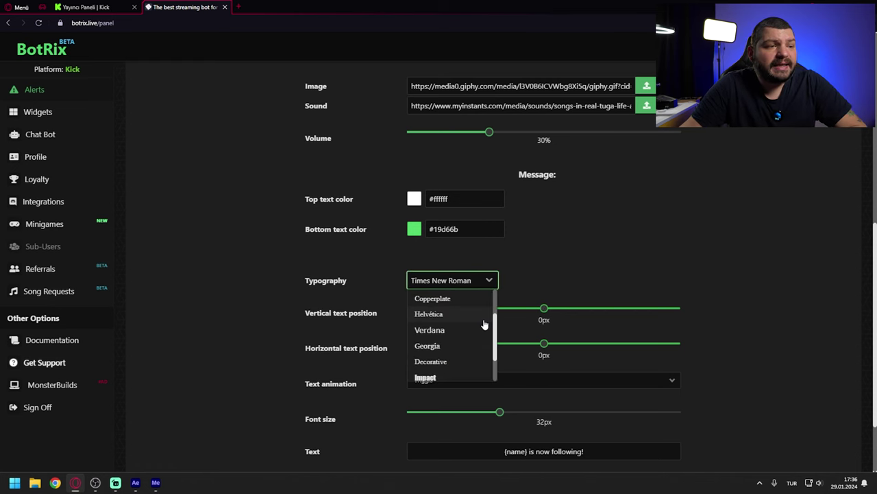
pyautogui.click(485, 336)
pyautogui.click(494, 281)
pyautogui.scroll(-3, 462, 336)
pyautogui.scroll(3, 462, 336)
pyautogui.scroll(-2, 766, 338)
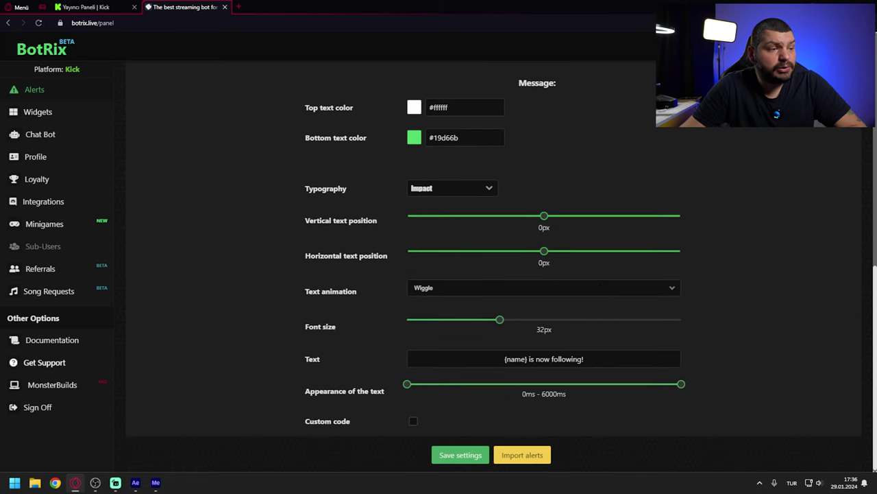
# Step: Replace 'is now following!' with 'Takip Etti' so the message reads '{name} Takip Etti'
pyautogui.click(418, 359)
pyautogui.hotkey('ctrl', 'shift', 'Right')
pyautogui.hotkey('ctrl', 'shift', 'Right')
pyautogui.hotkey('ctrl', 'shift', 'Right')
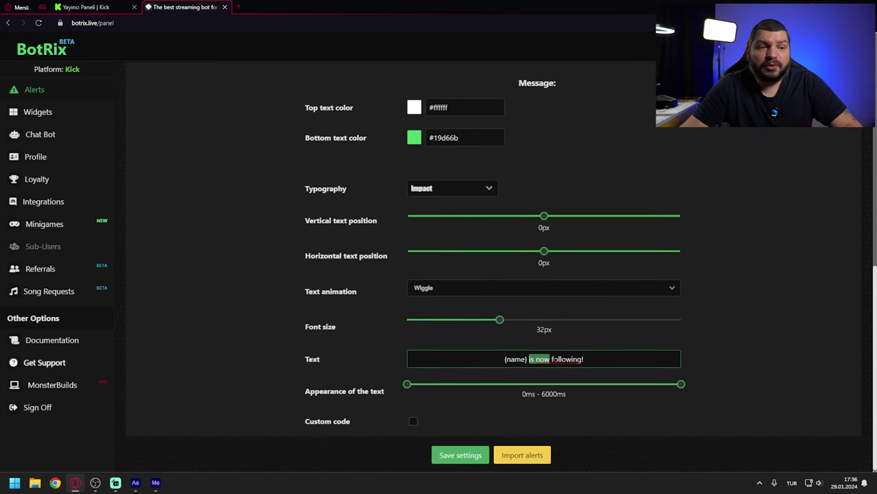
pyautogui.write('Takip Etti!')
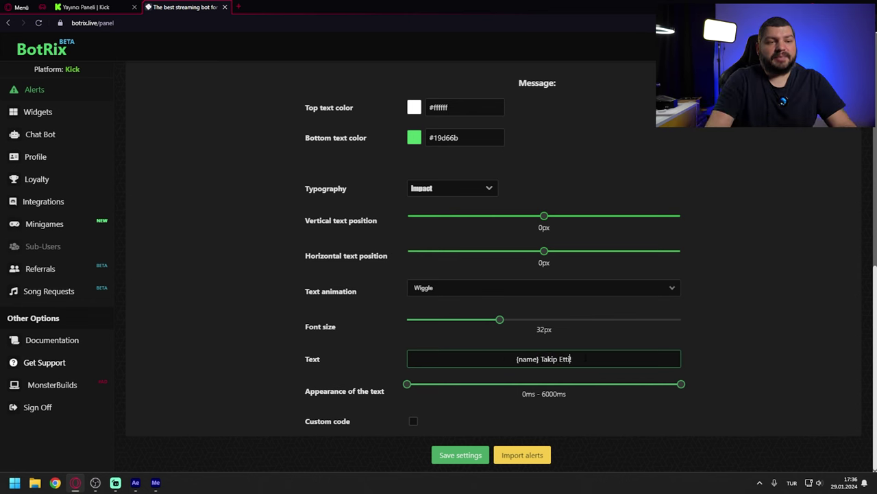
# Step: Save the follower alert settings and maximize the browser over OBS
pyautogui.click(459, 456)
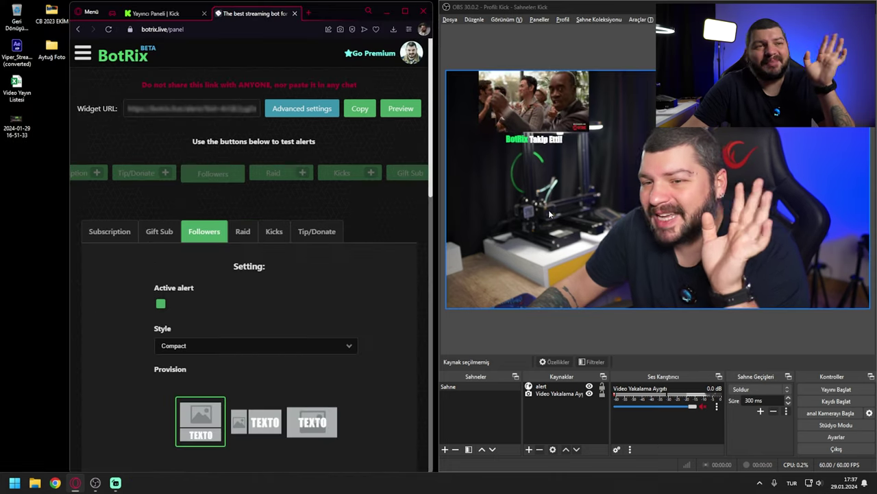
pyautogui.click(406, 12)
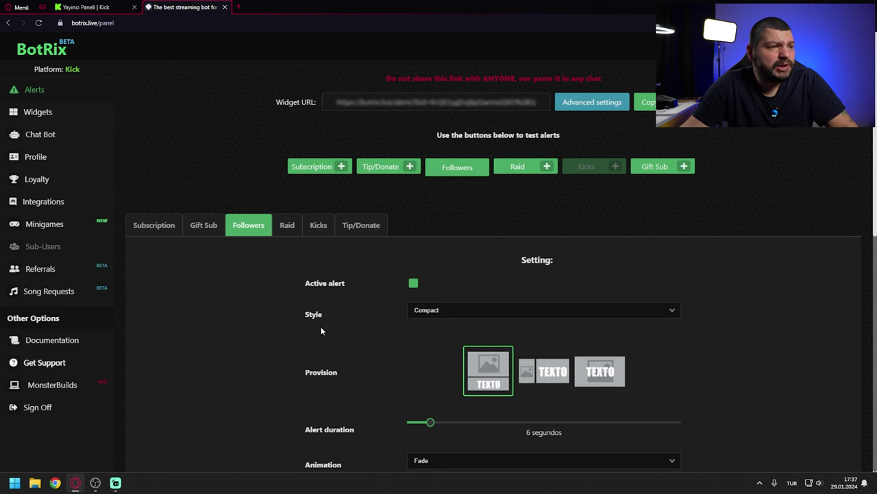
pyautogui.scroll(-3, 319, 299)
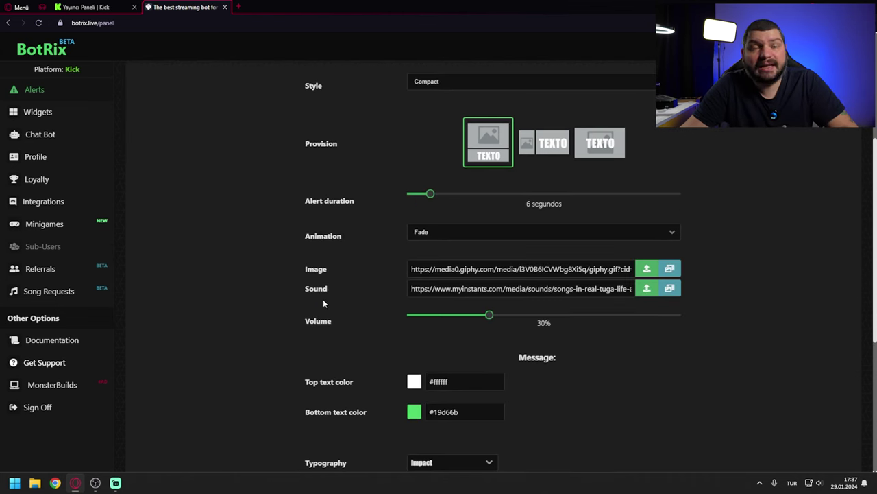
pyautogui.scroll(3, 432, 338)
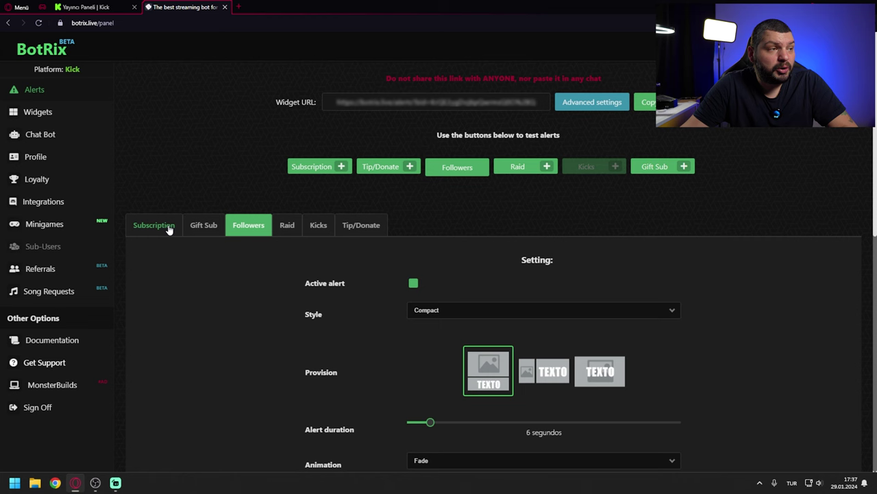
# Step: Look through the Subscription, Gift Sub, Raid, Kicks and Tip/Donate alert settings
pyautogui.click(165, 226)
pyautogui.click(204, 231)
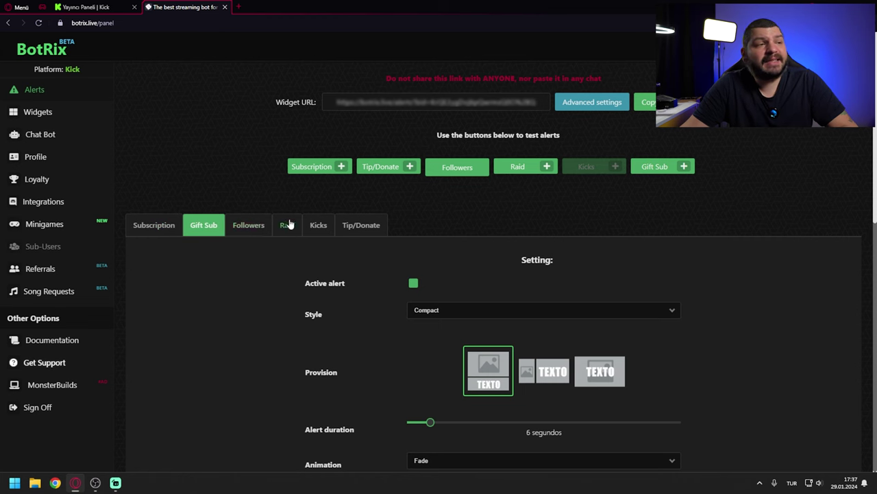
pyautogui.click(287, 226)
pyautogui.click(319, 226)
pyautogui.click(351, 229)
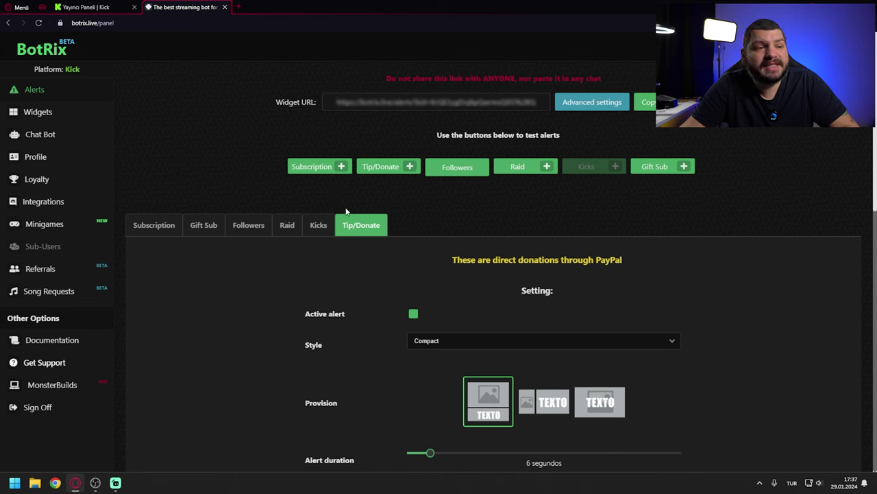
pyautogui.click(154, 227)
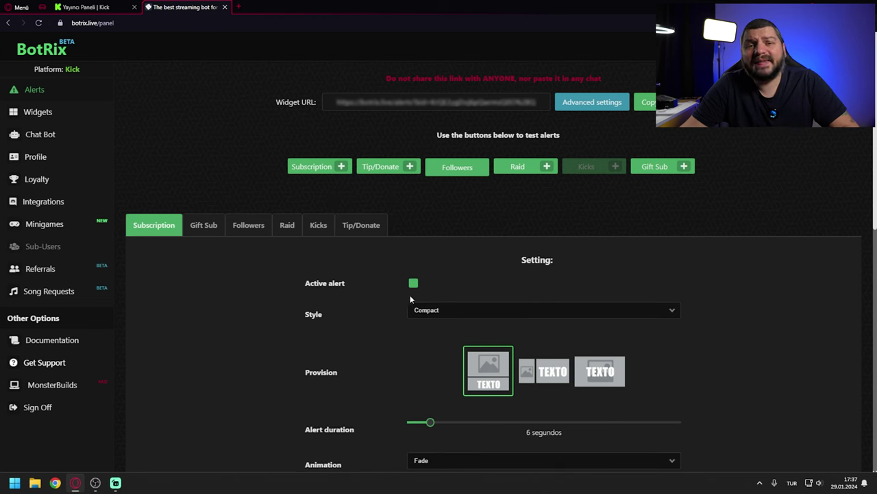
# Step: Return to the Followers alert settings and start uploading a new alert image
pyautogui.click(203, 229)
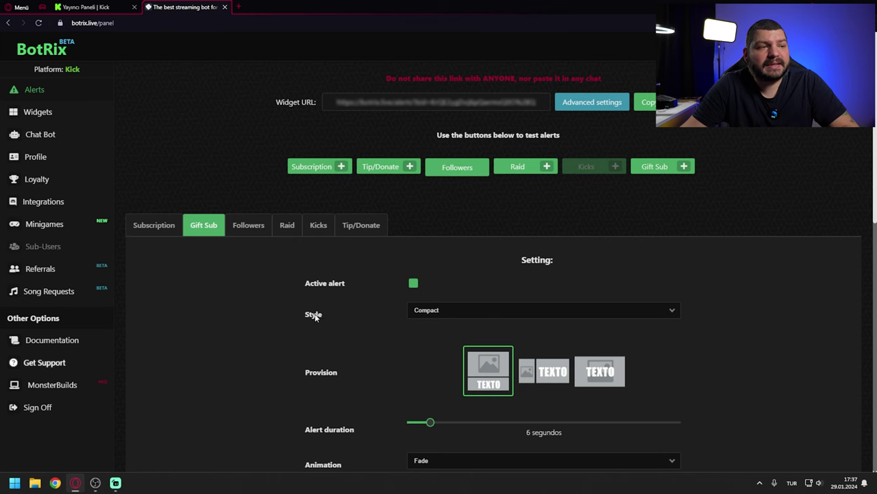
pyautogui.click(248, 226)
pyautogui.scroll(-1, 412, 329)
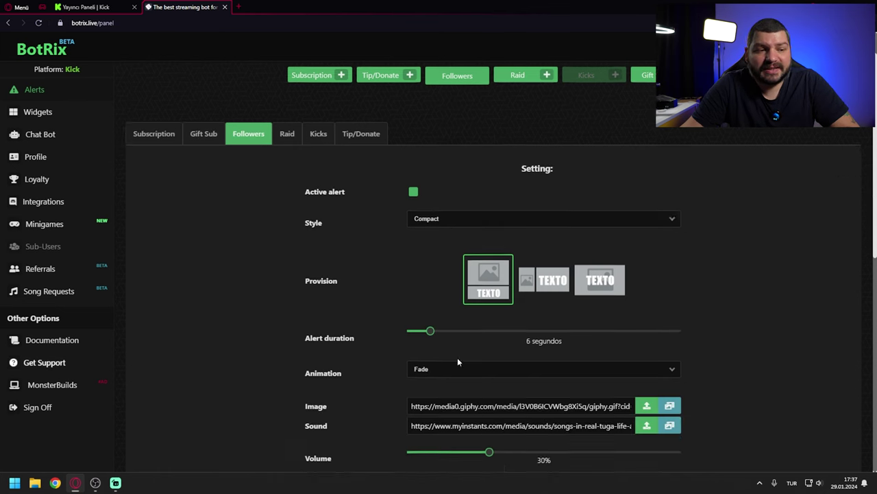
pyautogui.scroll(-1, 425, 350)
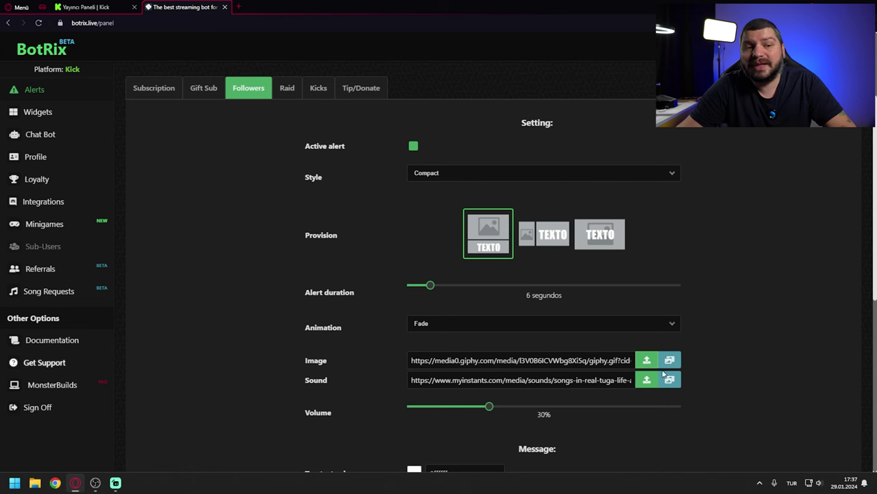
pyautogui.click(644, 361)
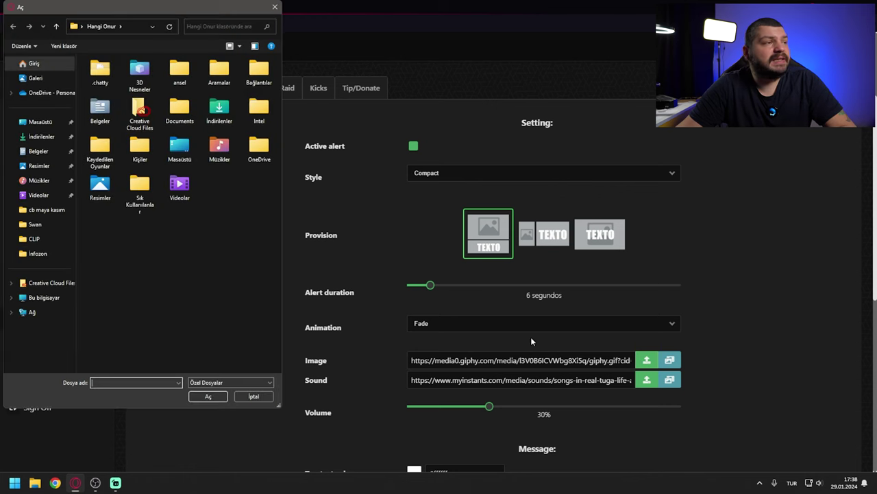
# Step: Choose Follow_alert from the Masaüstü (Desktop) folder as the follower alert image
pyautogui.click(45, 127)
pyautogui.doubleClick(96, 213)
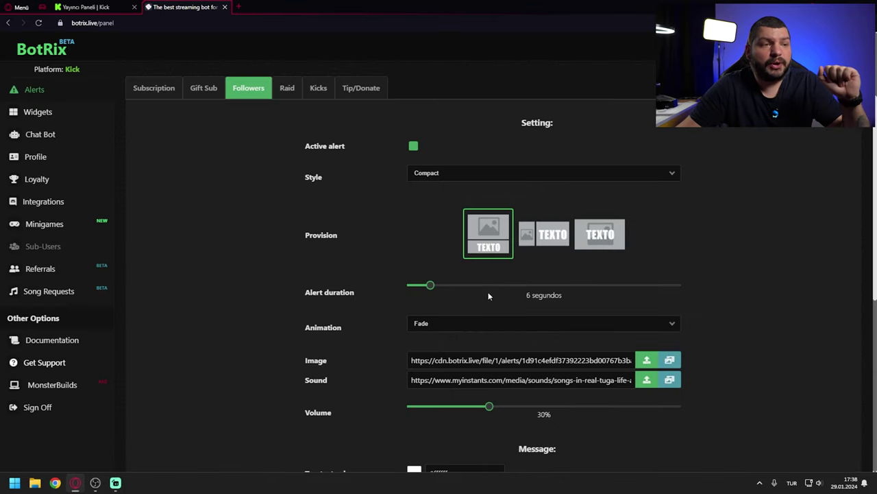
pyautogui.scroll(2, 775, 263)
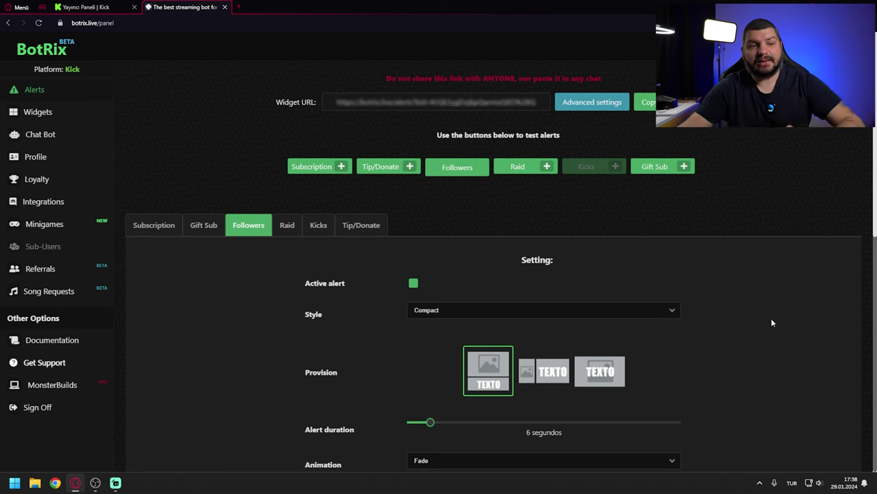
# Step: Switch the follower alert to the third, text-over-image layout
pyautogui.click(600, 374)
pyautogui.scroll(-2, 675, 380)
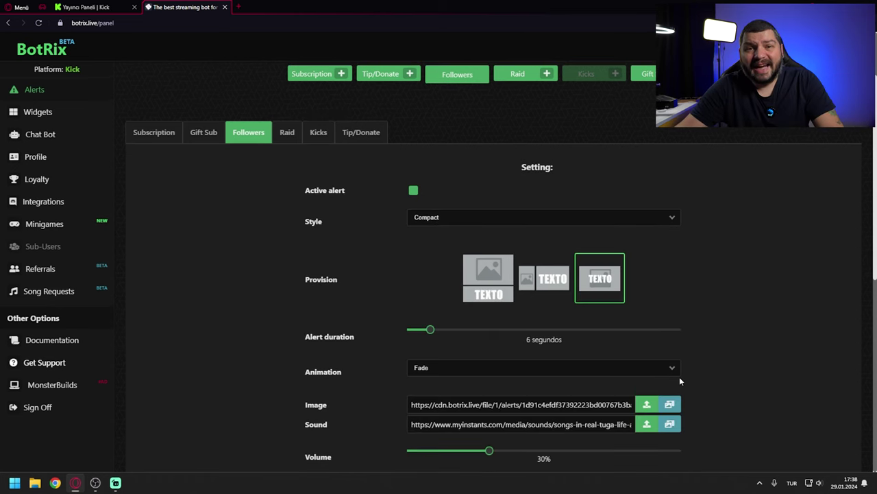
pyautogui.scroll(-6, 713, 373)
# Step: Cut the message to just '{name}', save the settings, and move the browser beside OBS
pyautogui.click(540, 355)
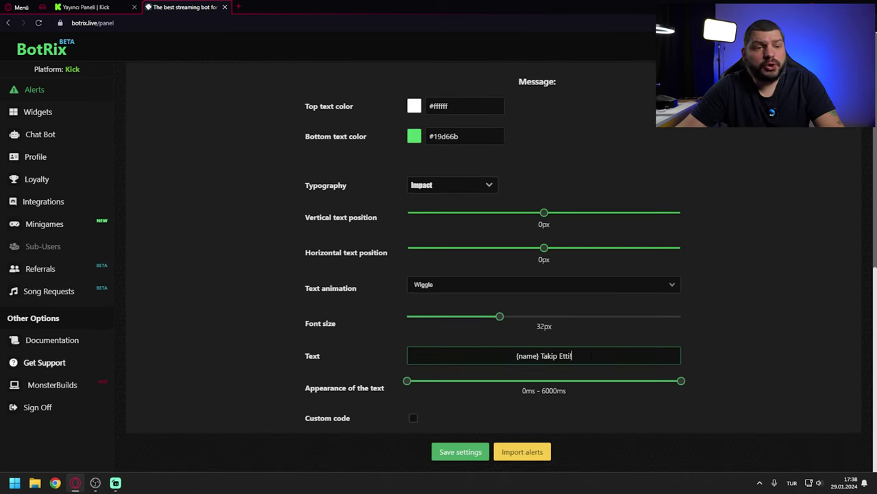
pyautogui.moveTo(571, 355); pyautogui.dragTo(540, 356)
pyautogui.press('BackSpace')
pyautogui.click(442, 485)
pyautogui.click(459, 451)
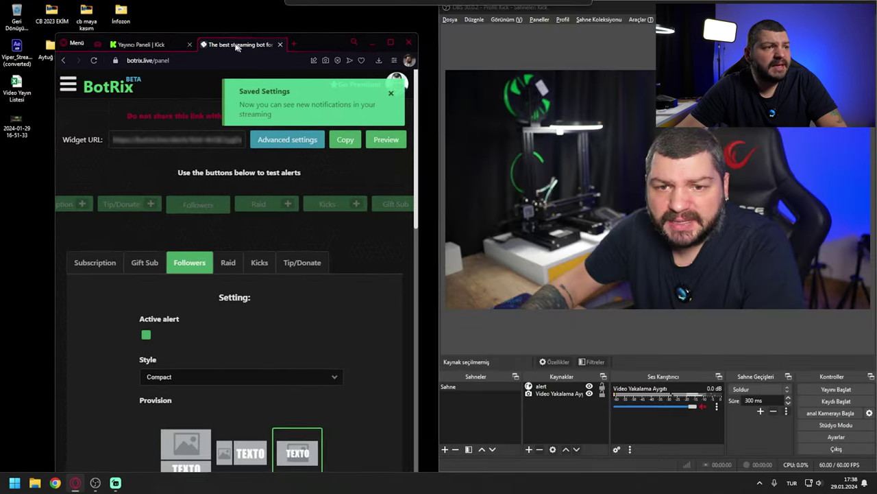
pyautogui.moveTo(237, 46); pyautogui.dragTo(196, 25)
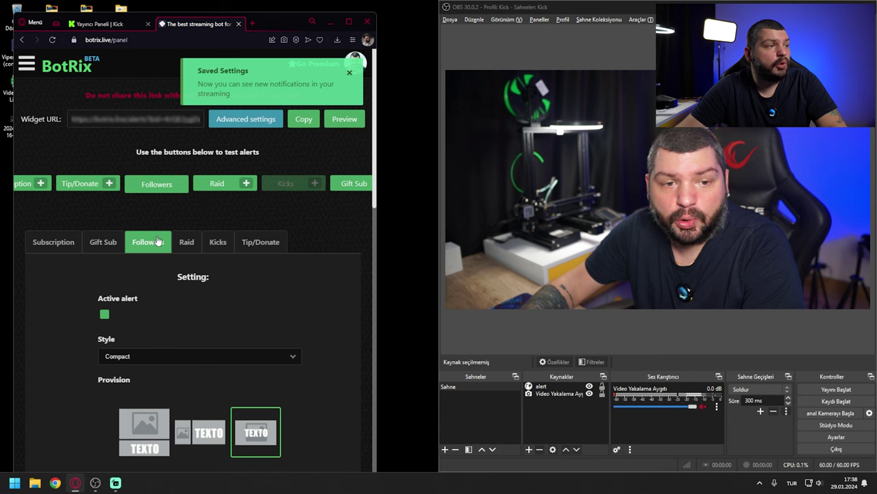
# Step: Fire a test follower alert and widen the OBS window
pyautogui.click(157, 183)
pyautogui.moveTo(437, 199); pyautogui.dragTo(376, 204)
pyautogui.click(510, 141)
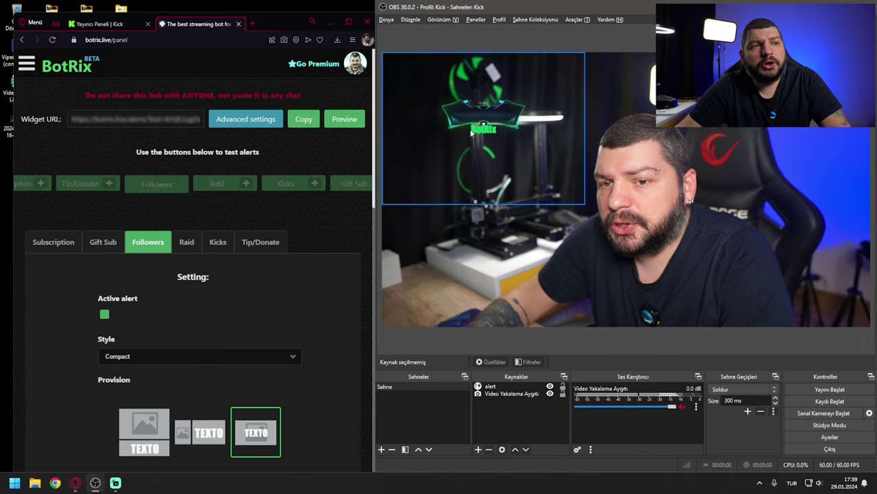
# Step: Resize the alert source and place it in the preview's upper-left corner
pyautogui.click(510, 141)
pyautogui.moveTo(584, 203); pyautogui.dragTo(682, 288)
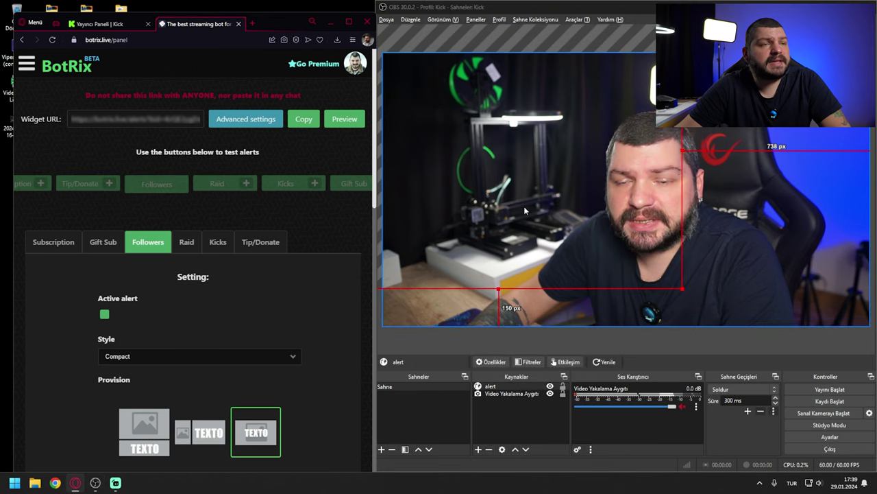
pyautogui.moveTo(624, 225); pyautogui.dragTo(446, 118)
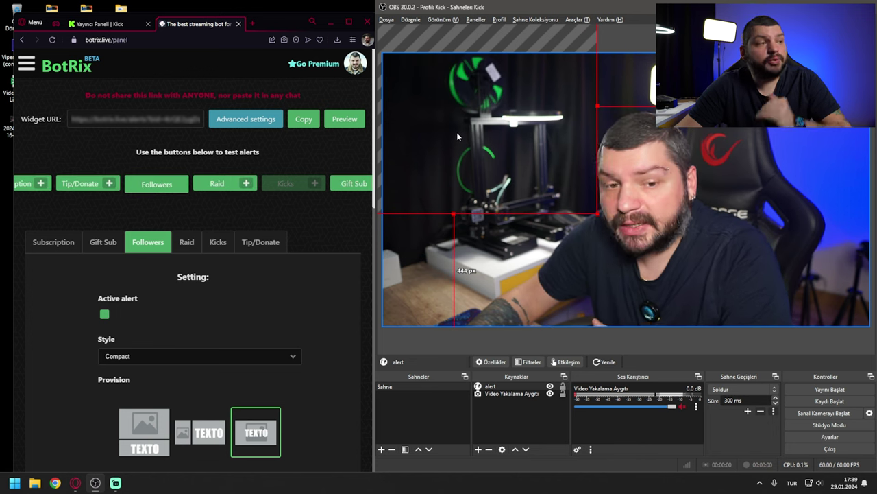
pyautogui.scroll(-10, 332, 279)
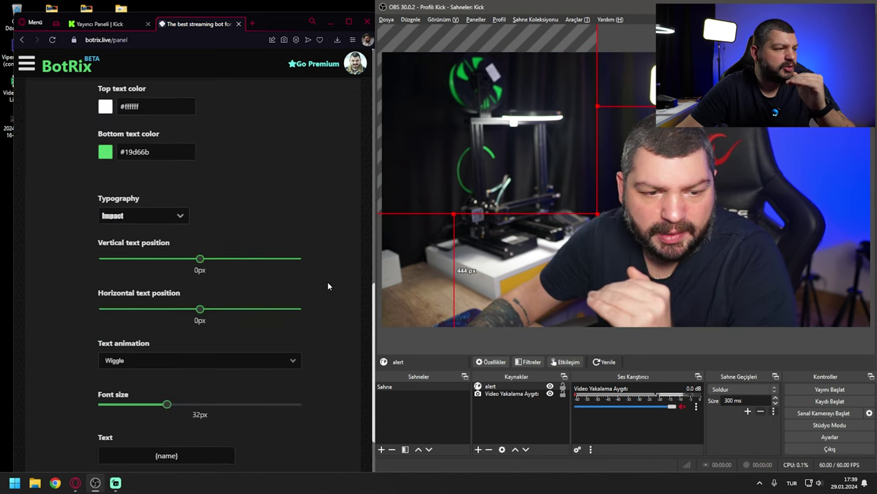
# Step: Move the name text's vertical position to -79px, save, and test the alert
pyautogui.scroll(3, 198, 396)
pyautogui.moveTo(198, 396); pyautogui.dragTo(184, 396)
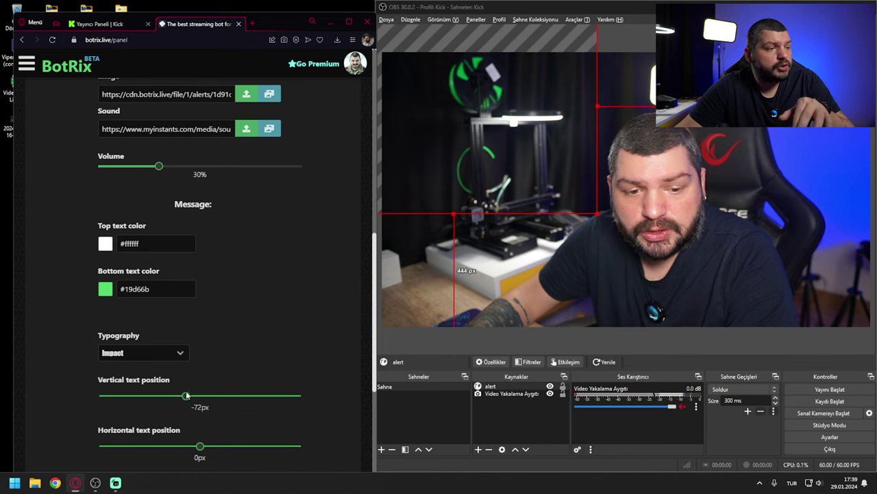
pyautogui.scroll(-4, 287, 392)
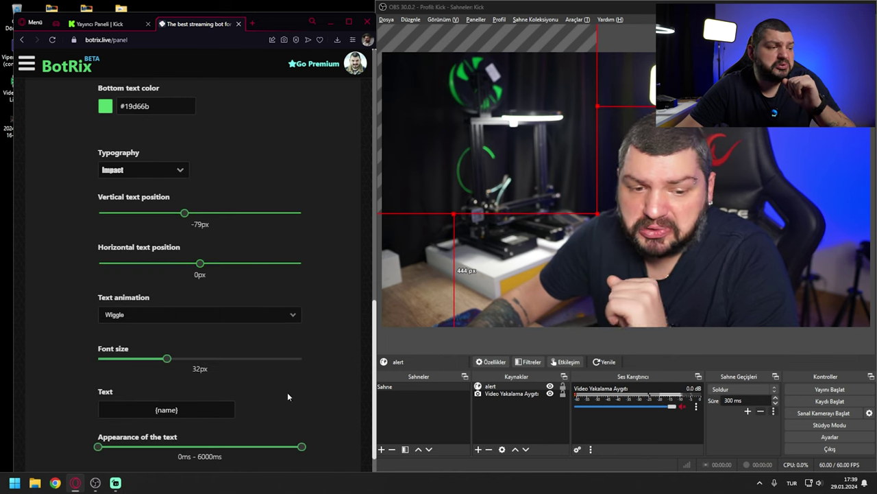
pyautogui.click(164, 464)
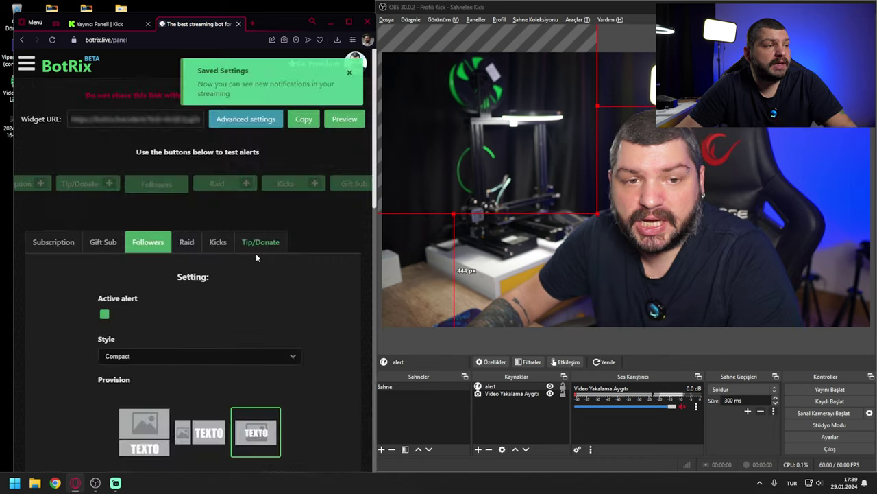
pyautogui.click(156, 184)
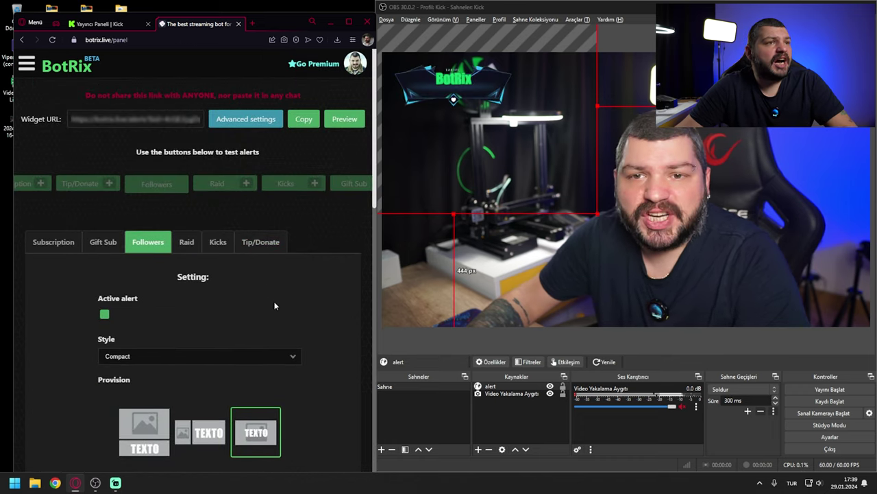
# Step: Reduce the follower alert font size to 25px and save
pyautogui.scroll(-9, 278, 303)
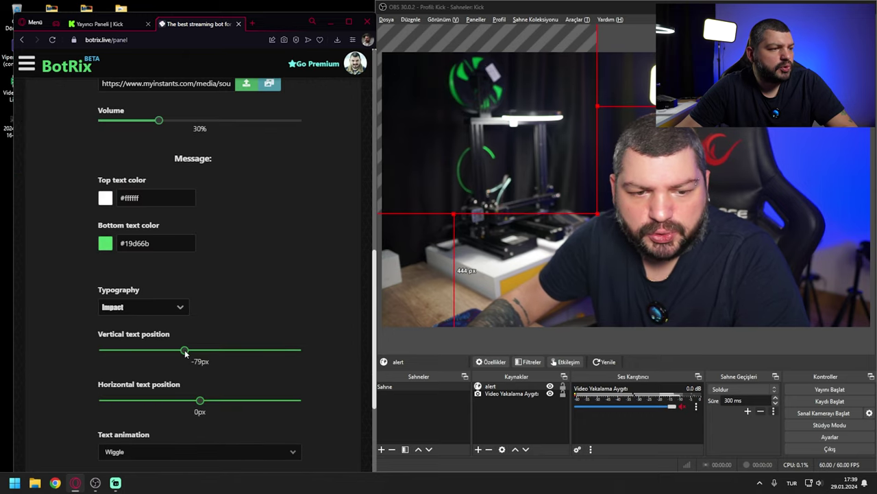
pyautogui.scroll(-3, 323, 386)
pyautogui.click(155, 465)
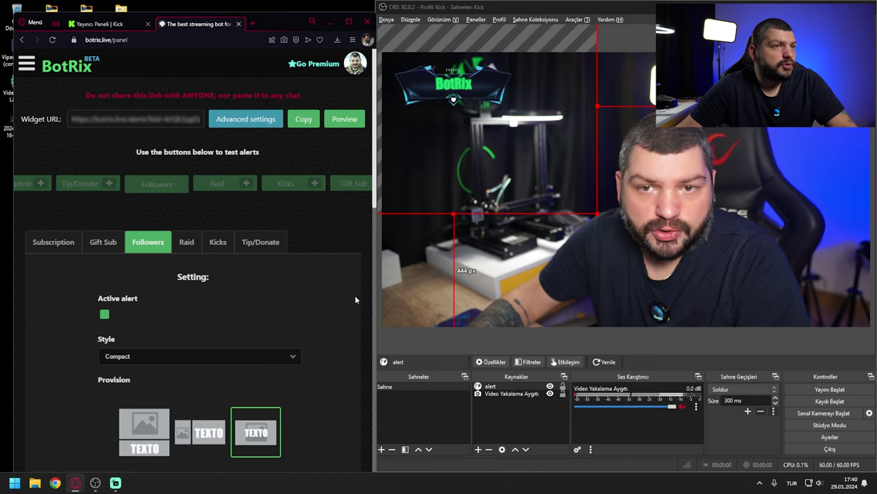
pyautogui.scroll(-3, 339, 308)
pyautogui.scroll(-2, 337, 306)
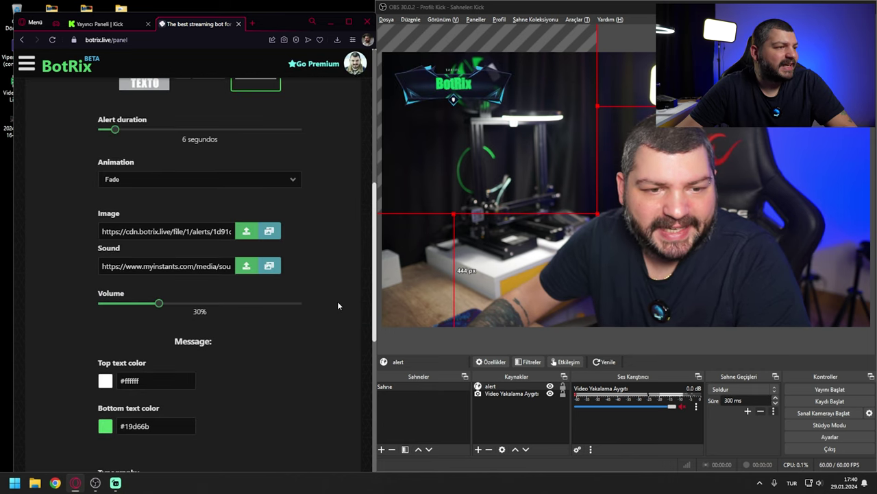
pyautogui.scroll(-3, 338, 306)
pyautogui.scroll(-2, 337, 309)
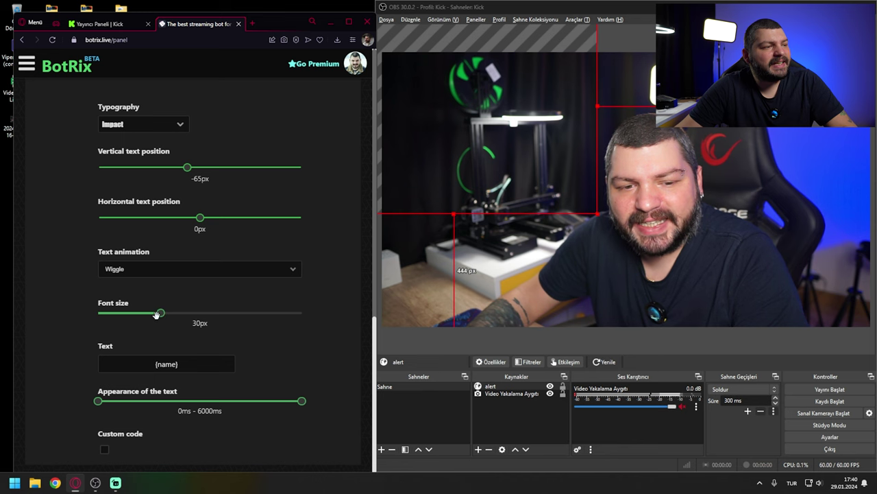
pyautogui.moveTo(158, 313); pyautogui.dragTo(145, 314)
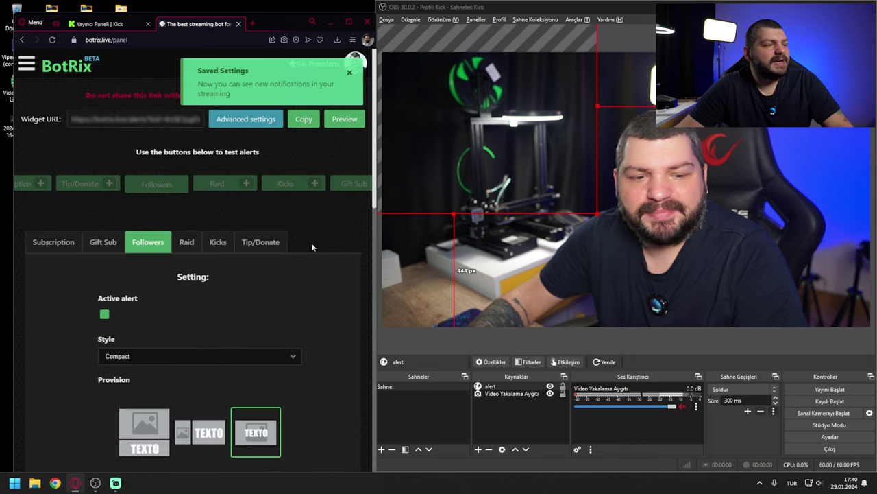
pyautogui.scroll(-8, 354, 312)
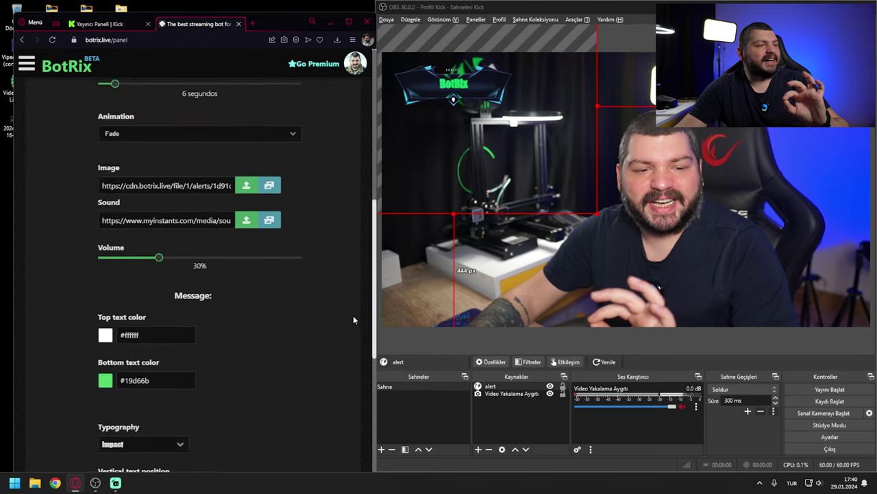
pyautogui.scroll(-5, 351, 319)
pyautogui.click(173, 455)
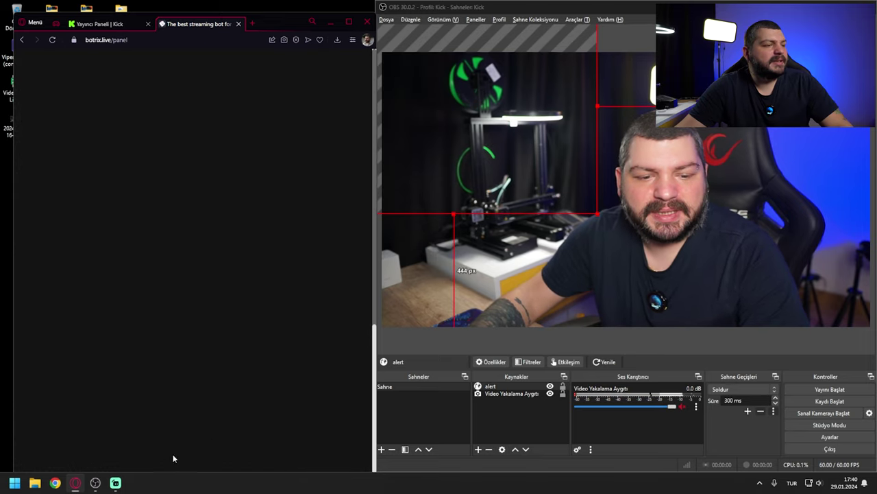
# Step: Fine-tune the text's vertical position to -60px and save
pyautogui.scroll(-3, 299, 334)
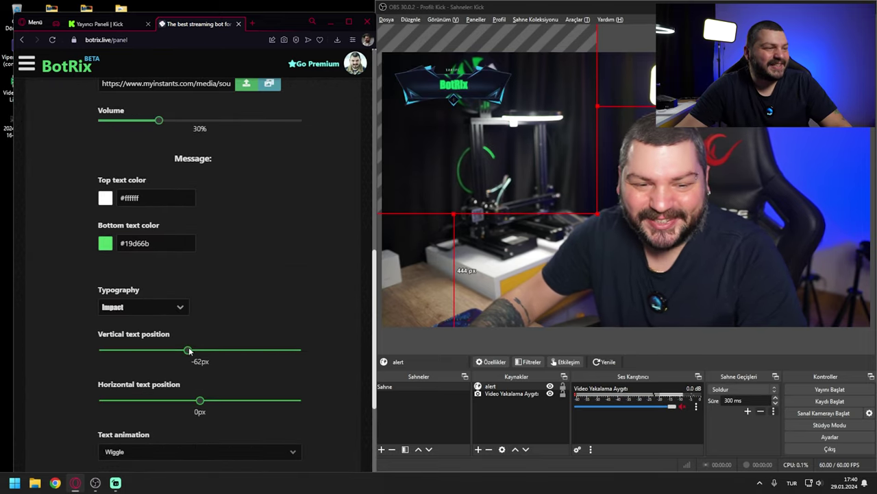
pyautogui.moveTo(190, 351); pyautogui.dragTo(189, 349)
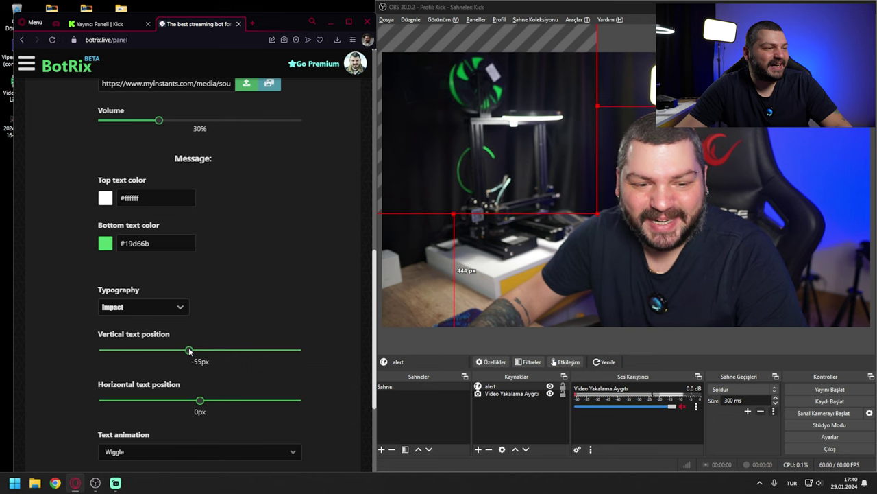
pyautogui.scroll(-3, 267, 316)
pyautogui.click(159, 464)
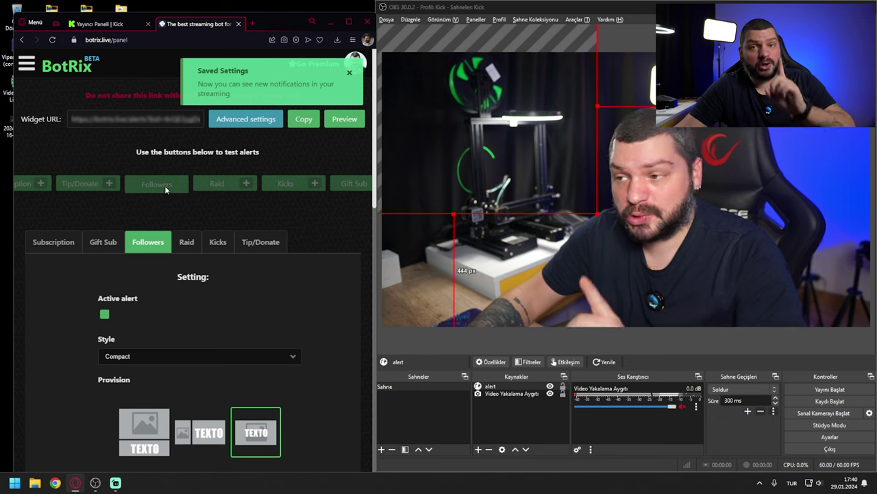
# Step: Test the alert, then delay the text appearance to 746ms and save
pyautogui.click(163, 185)
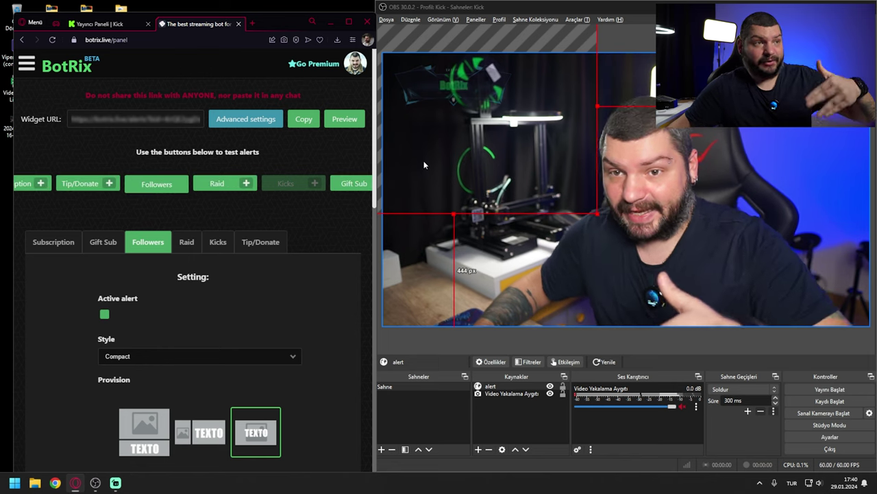
pyautogui.scroll(-7, 339, 355)
pyautogui.scroll(-4, 338, 352)
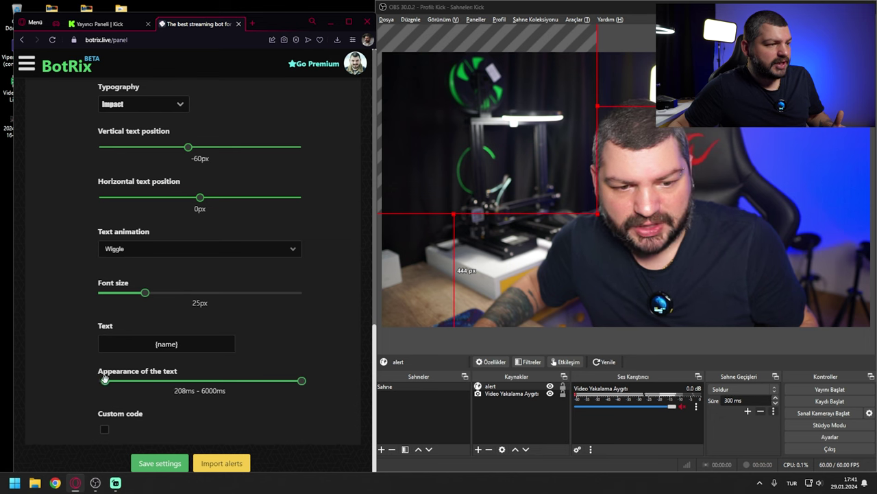
pyautogui.moveTo(117, 381); pyautogui.dragTo(123, 380)
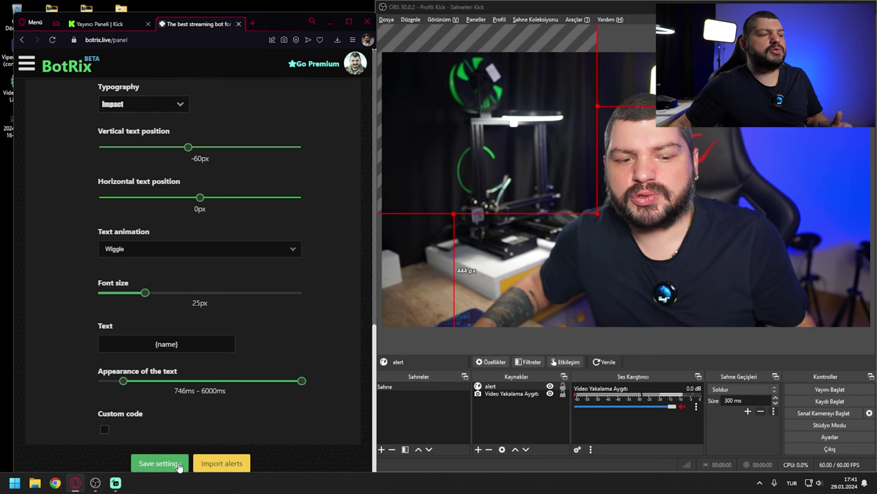
pyautogui.click(177, 464)
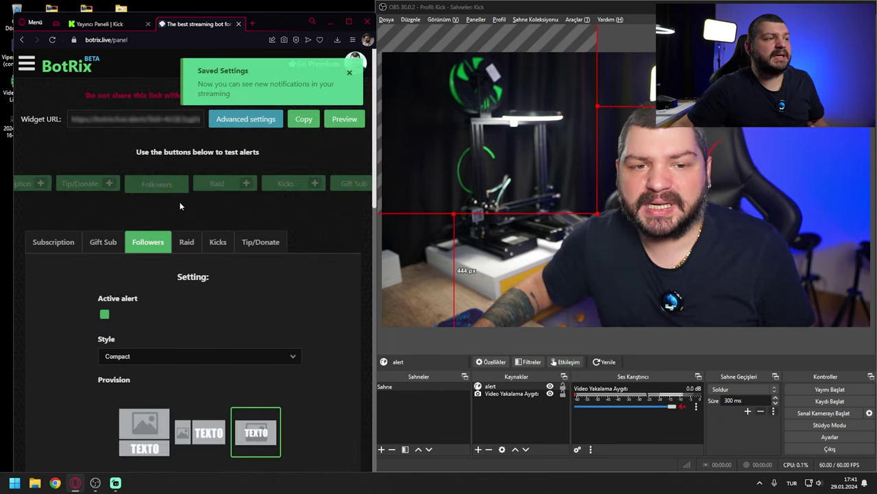
# Step: Push the text appearance later to about 1742ms–6000ms and save
pyautogui.click(147, 187)
pyautogui.scroll(-5, 236, 388)
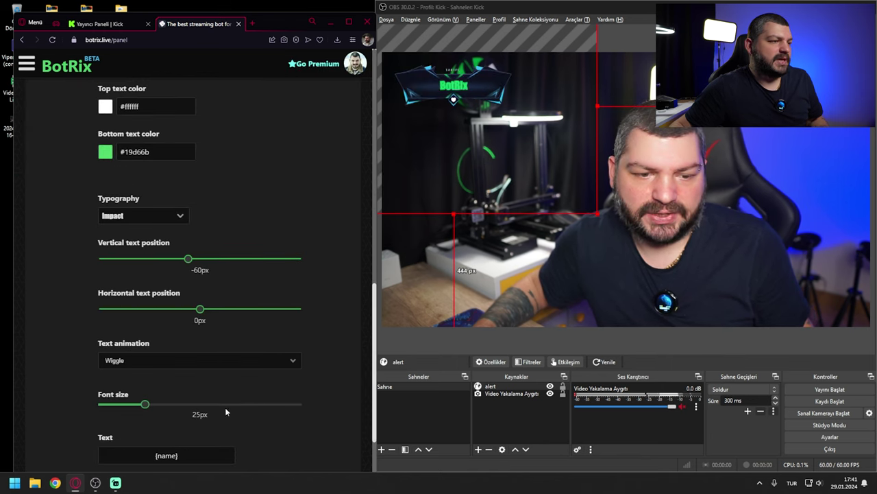
pyautogui.scroll(3, 225, 407)
pyautogui.scroll(-3, 326, 309)
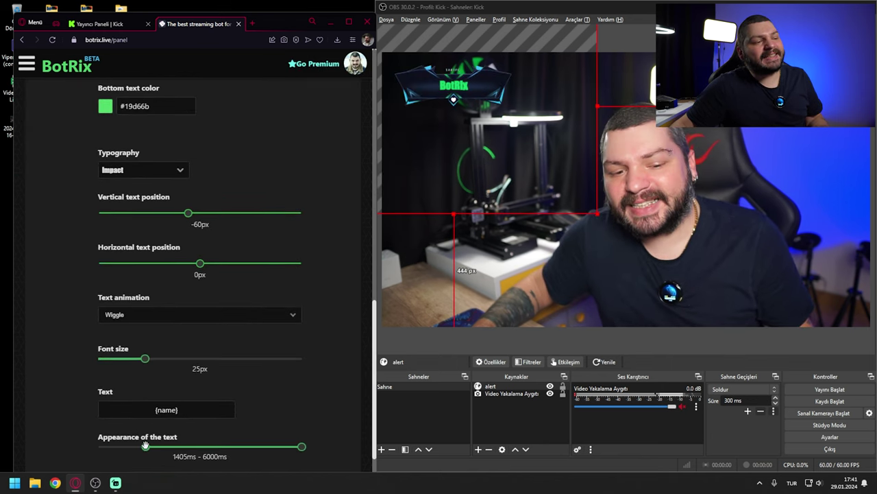
pyautogui.moveTo(153, 444); pyautogui.dragTo(155, 445)
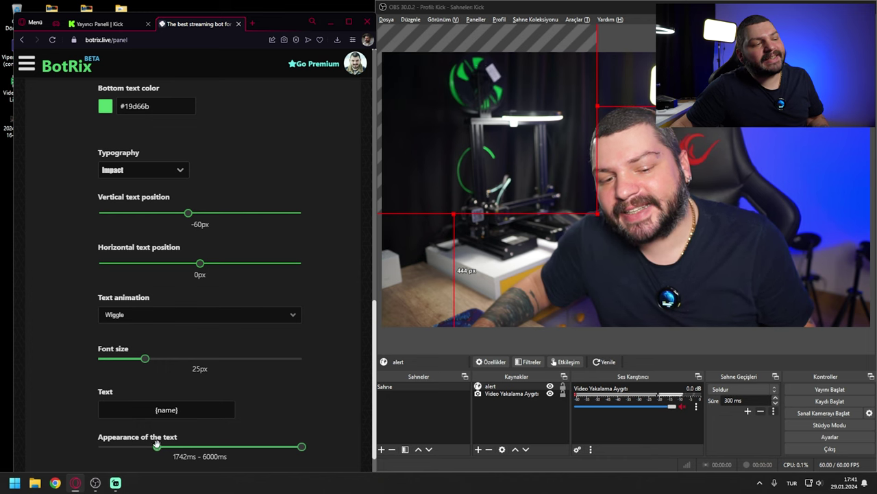
pyautogui.scroll(-2, 319, 389)
pyautogui.click(159, 463)
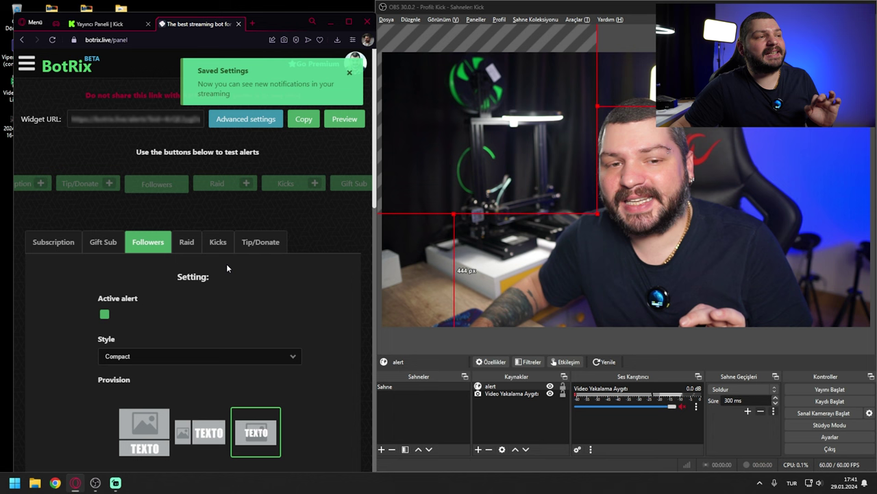
# Step: Send a test follower alert to the OBS preview
pyautogui.click(157, 185)
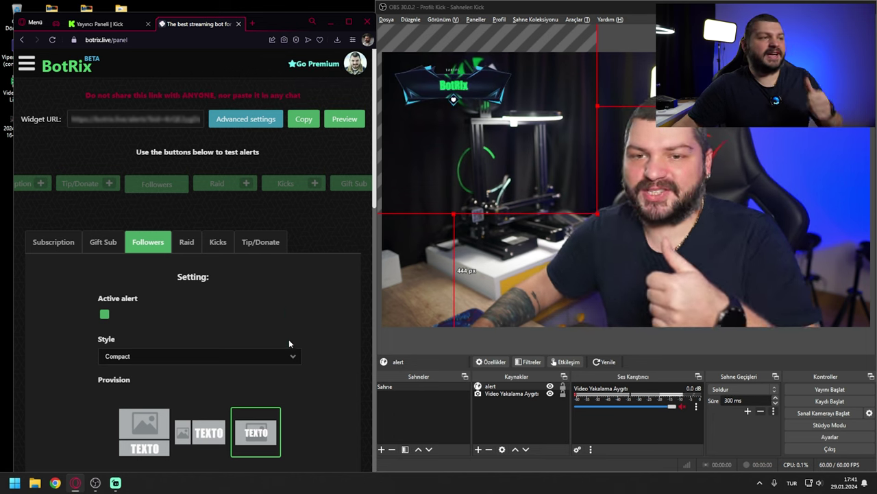
pyautogui.scroll(-4, 302, 309)
pyautogui.click(288, 272)
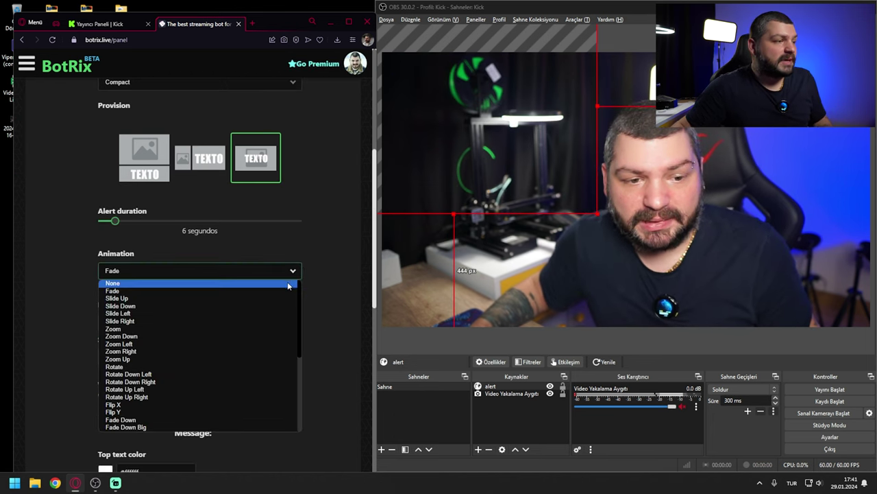
# Step: Set the follower alert entrance animation to Bounce and save
pyautogui.scroll(-3, 233, 349)
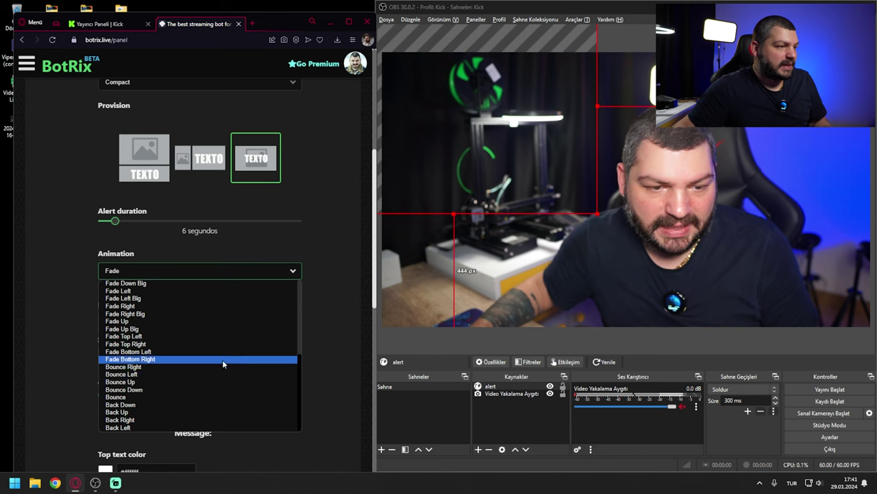
pyautogui.click(198, 390)
pyautogui.scroll(-6, 336, 312)
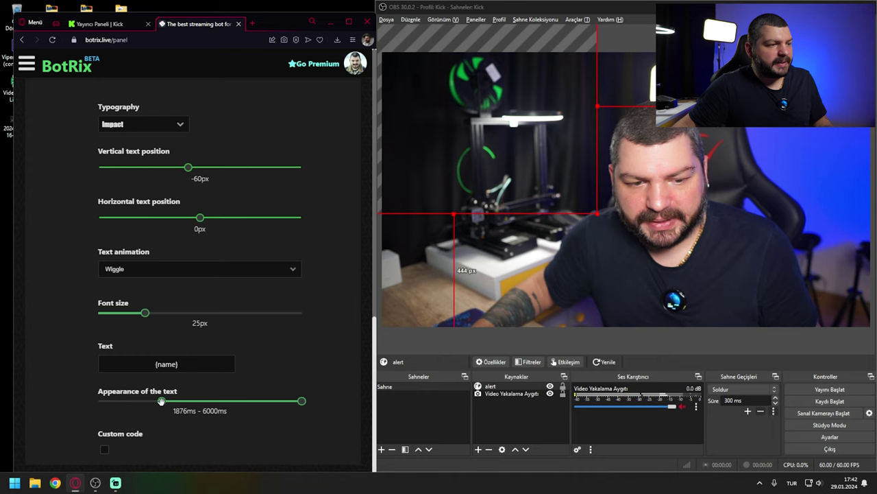
pyautogui.click(161, 401)
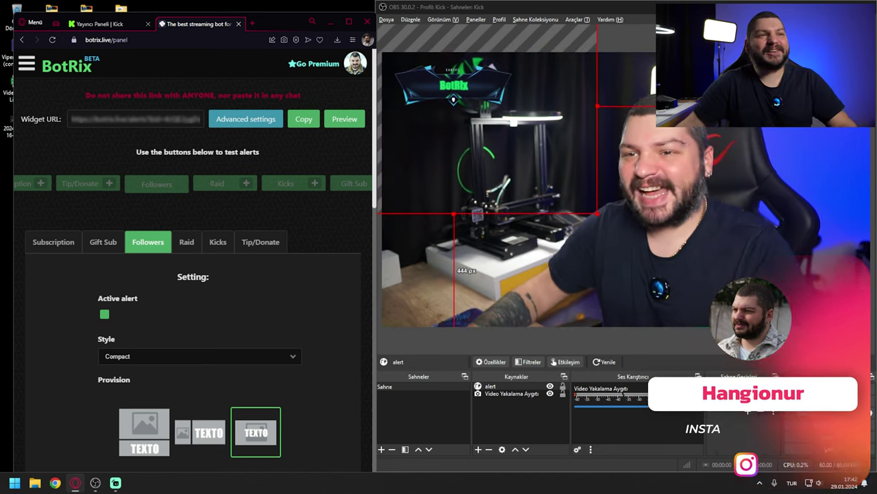
# Step: Test the Bounce alert in OBS, then maximize the browser and open the Widget Gallery
pyautogui.click(453, 101)
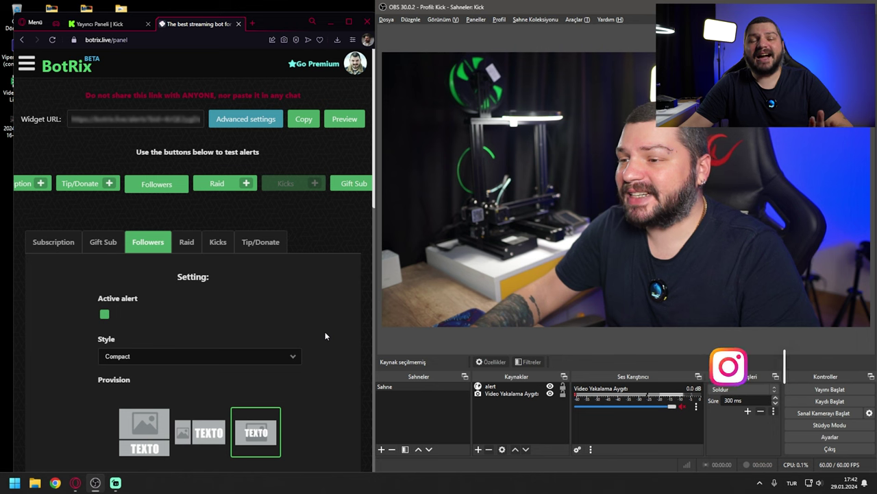
pyautogui.scroll(-8, 327, 384)
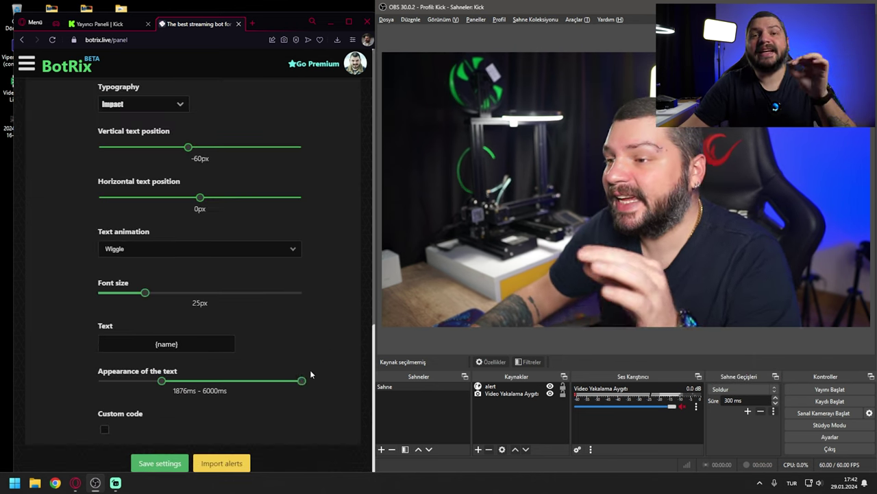
pyautogui.scroll(10, 309, 374)
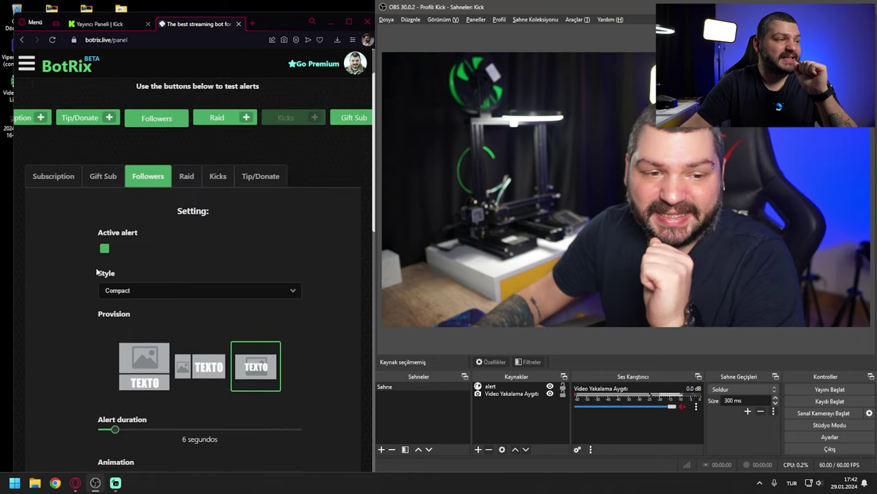
pyautogui.click(141, 120)
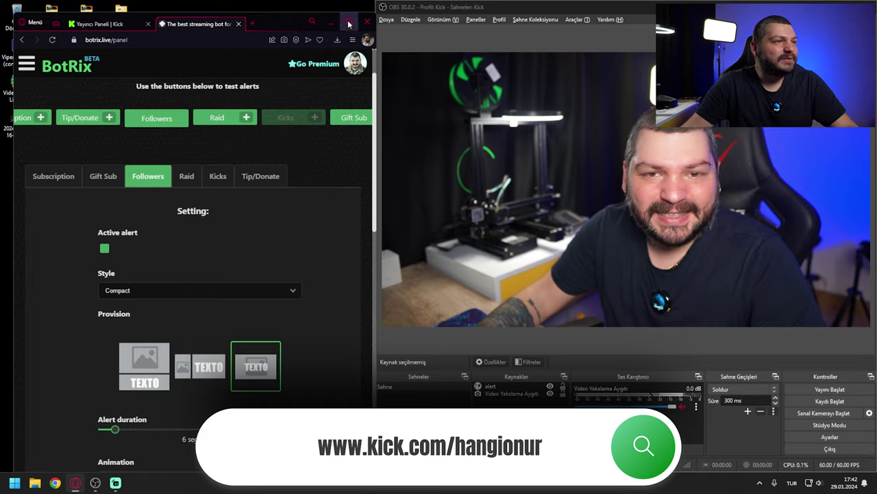
pyautogui.press('super+Up')
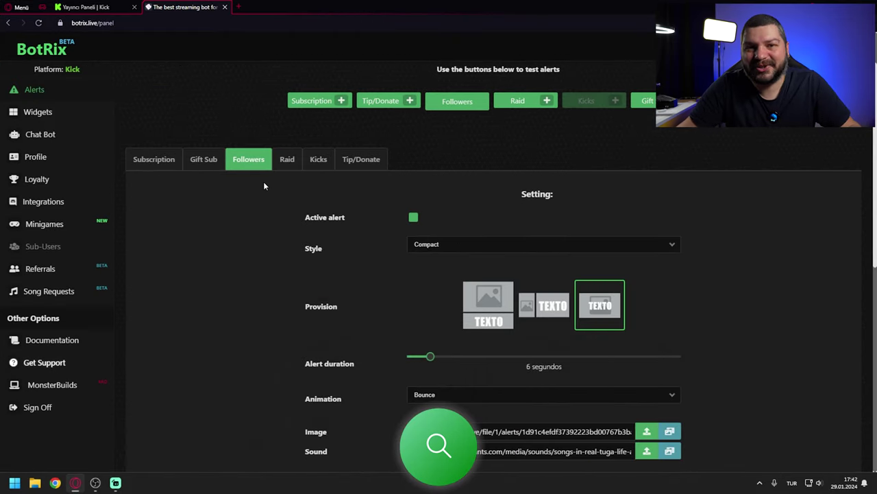
pyautogui.click(69, 117)
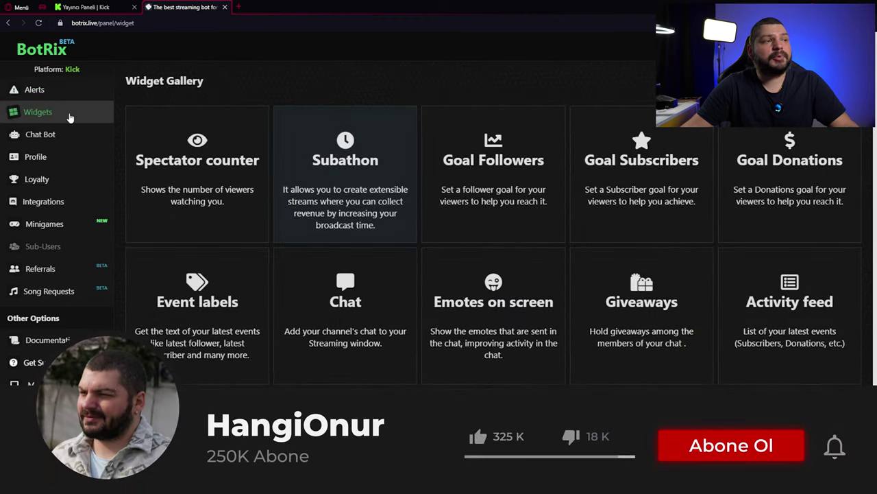
# Step: Pick the Chat card in the Widget Gallery to reach its settings
pyautogui.scroll(-1, 494, 274)
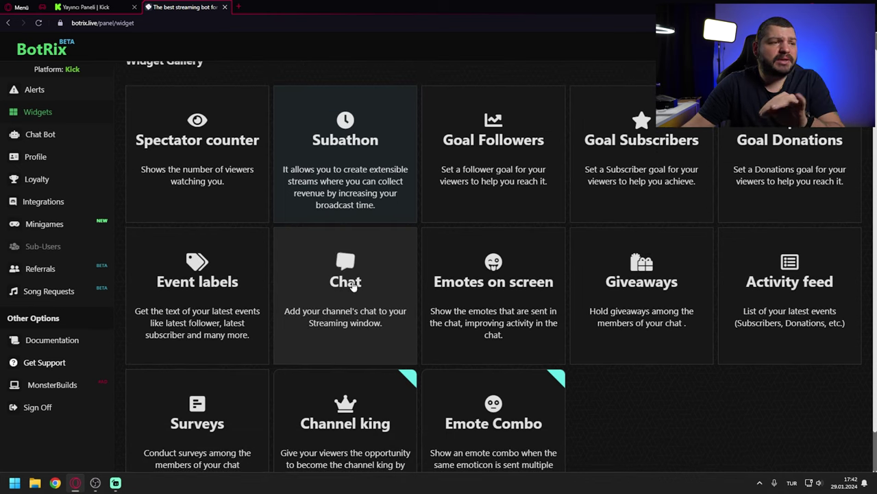
pyautogui.click(347, 317)
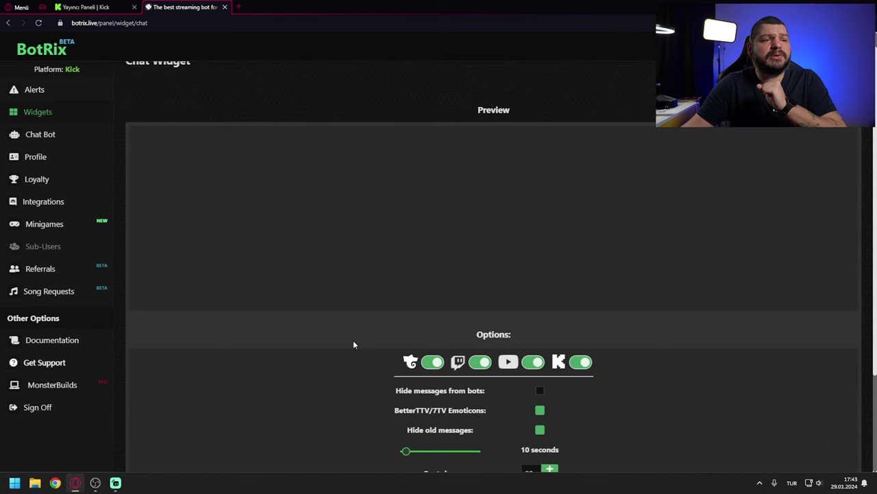
# Step: Turn off the other platform's chat so only Kick chat shows, keeping BetterTTV/7TV emoticons on
pyautogui.scroll(-2, 356, 277)
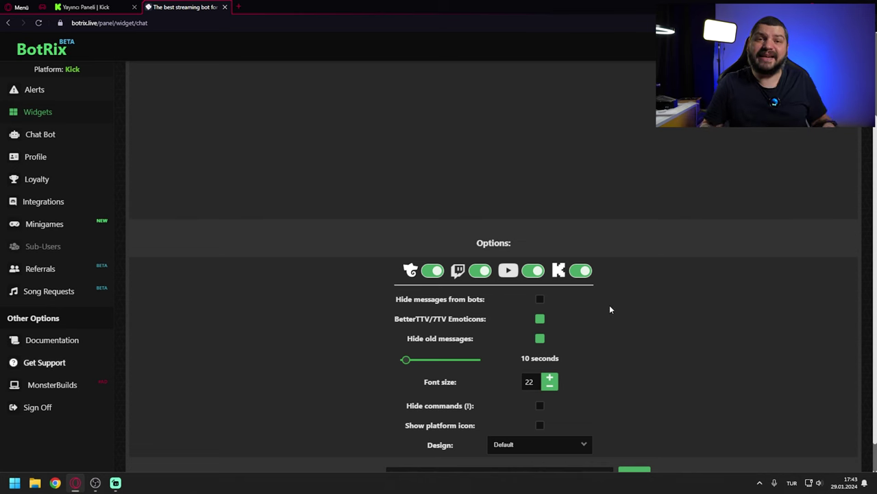
pyautogui.scroll(-1, 610, 309)
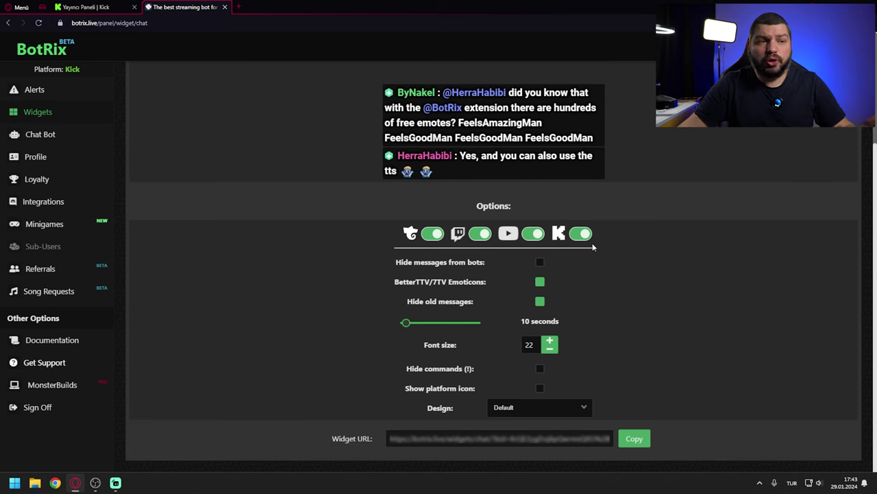
pyautogui.click(443, 234)
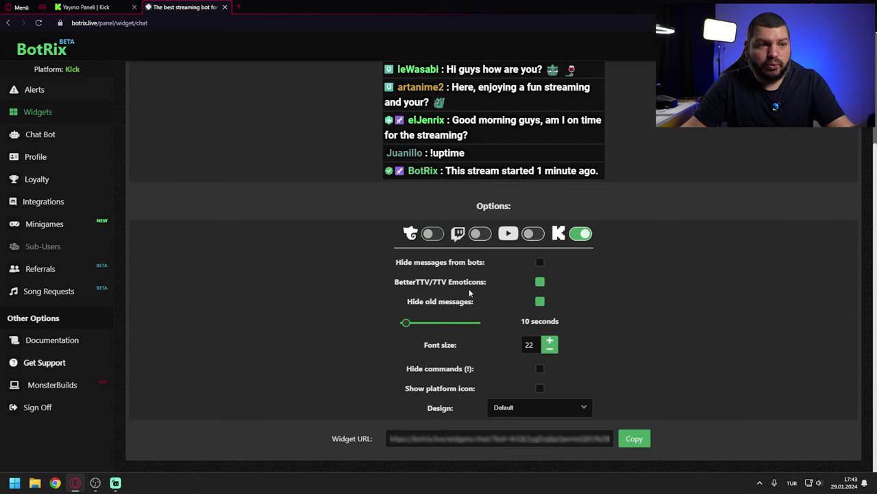
pyautogui.click(541, 282)
pyautogui.click(541, 281)
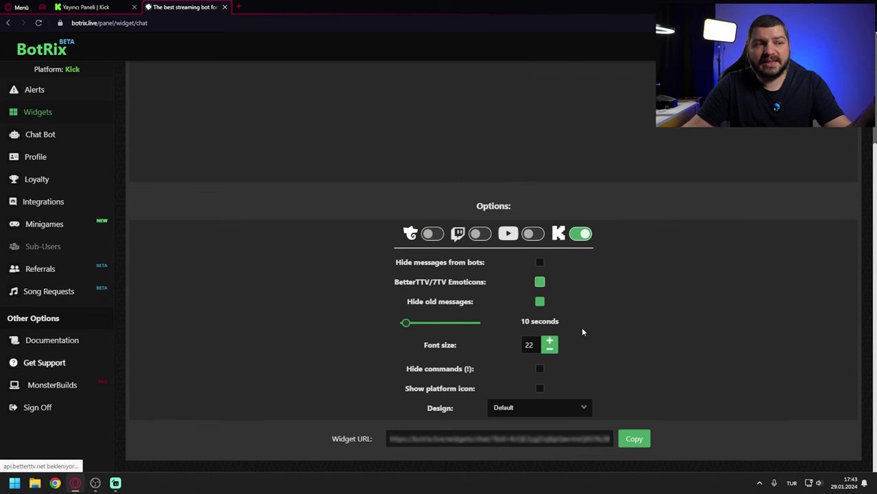
# Step: Switch off Hide old messages so the 10-second timer no longer applies
pyautogui.click(541, 302)
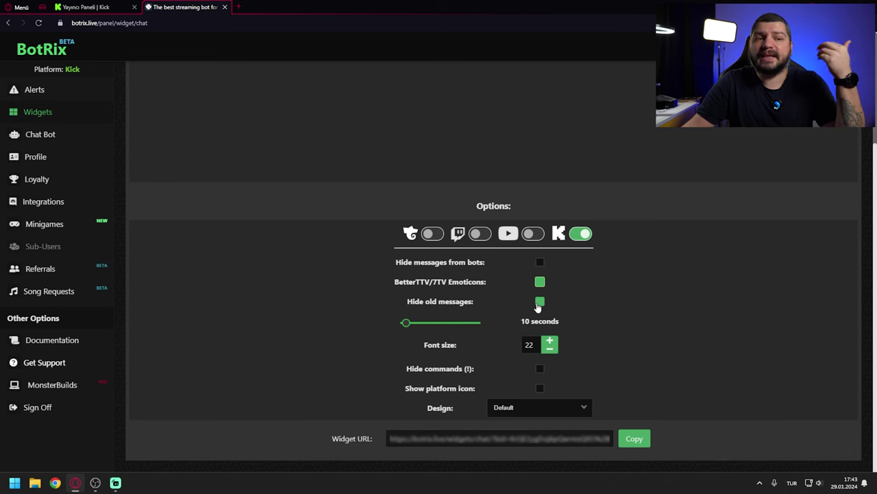
pyautogui.click(541, 323)
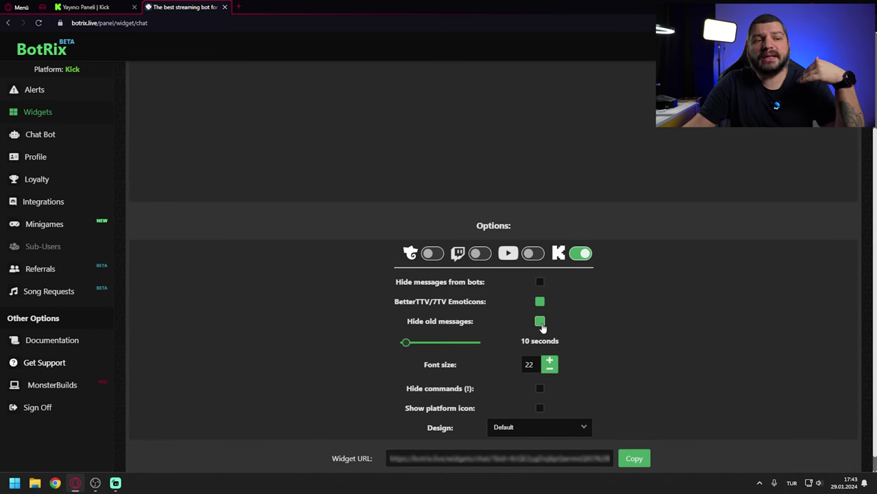
pyautogui.click(540, 324)
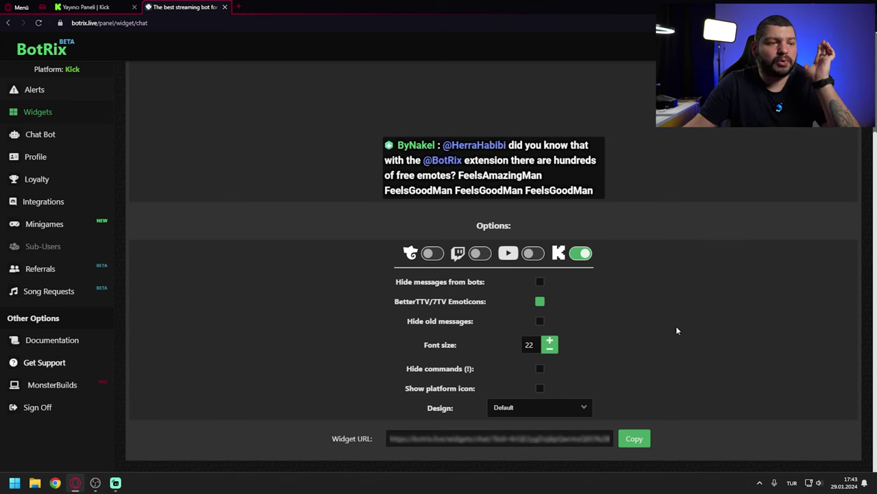
pyautogui.click(542, 407)
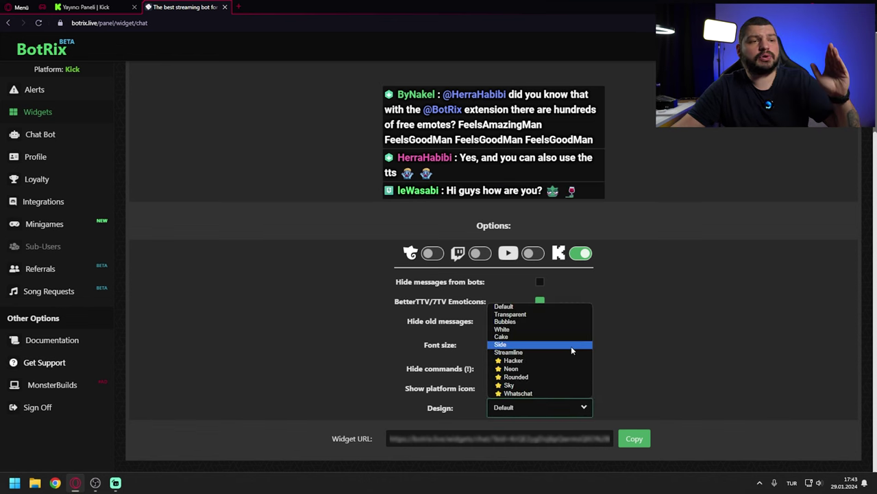
# Step: Try the Premium-only Hacker design and decline it, then switch to Transparent and copy the widget link
pyautogui.click(528, 360)
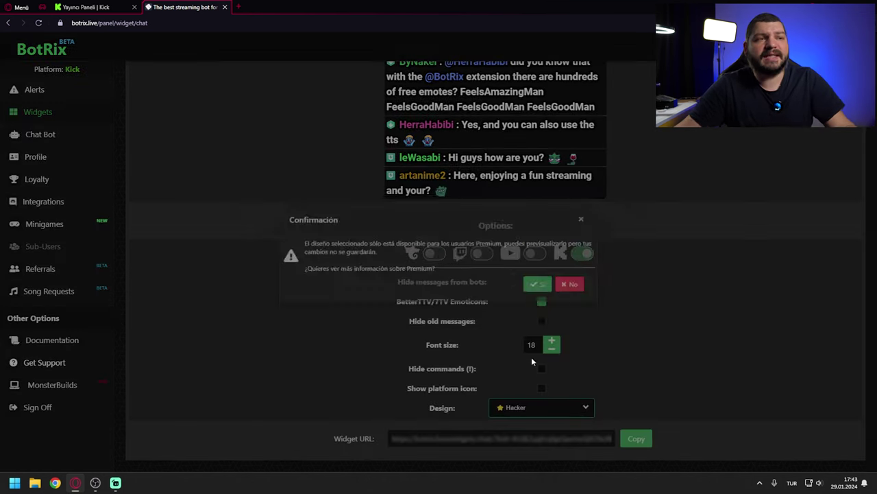
pyautogui.click(553, 293)
pyautogui.scroll(-2, 572, 309)
pyautogui.click(780, 229)
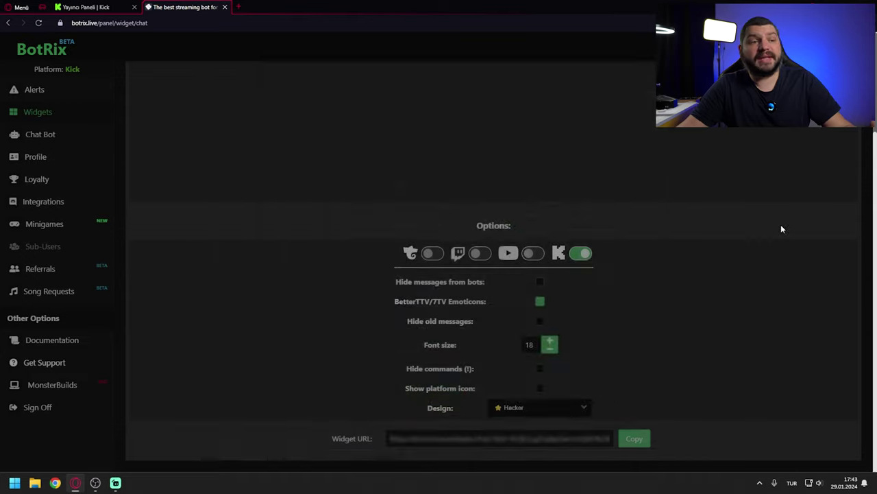
pyautogui.click(541, 407)
pyautogui.click(536, 312)
pyautogui.click(635, 439)
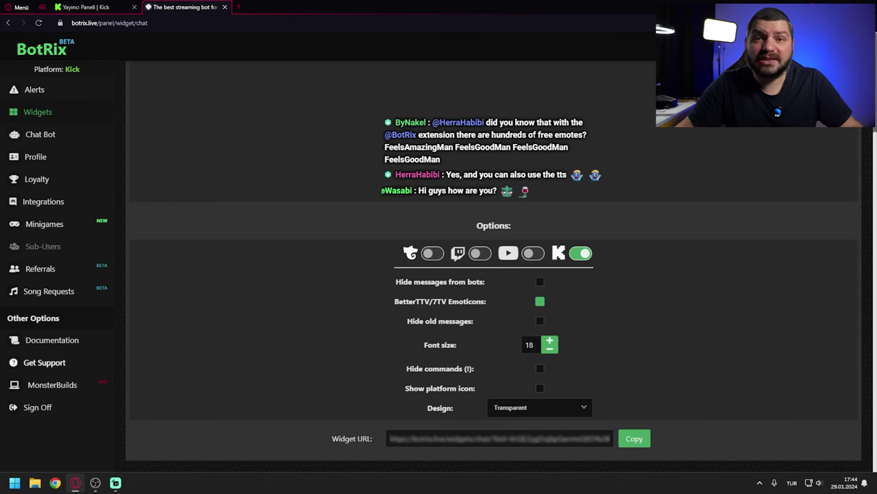
# Step: Preview the Bubbles and White chat designs, then settle on Cake
pyautogui.click(540, 408)
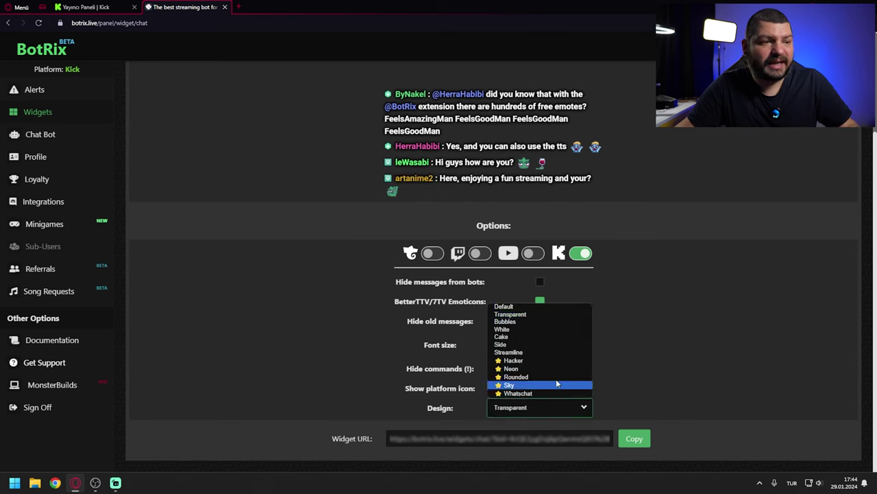
pyautogui.click(549, 323)
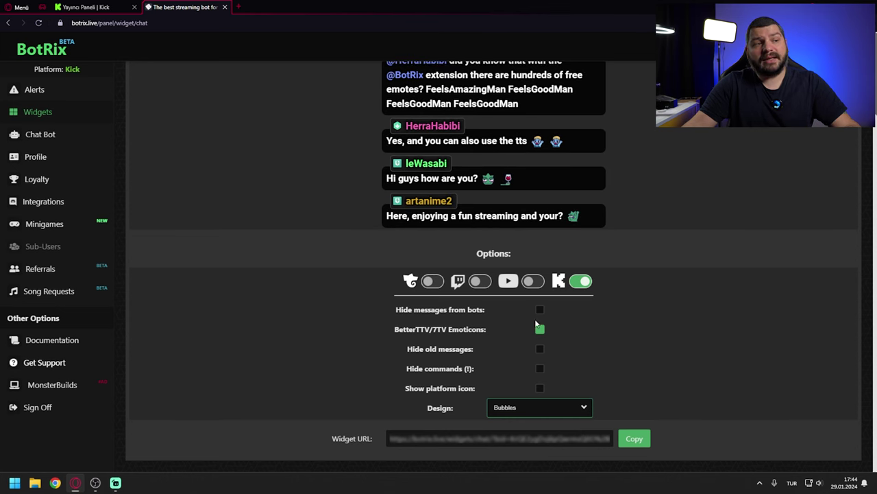
pyautogui.click(558, 409)
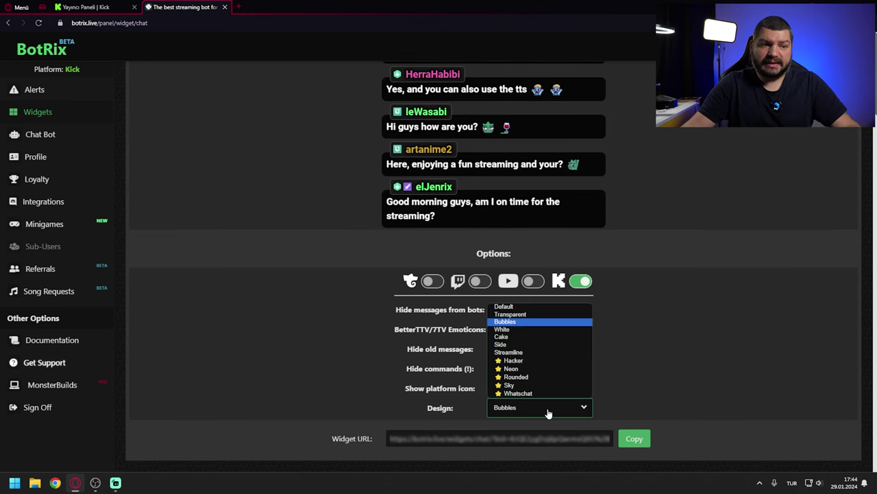
pyautogui.click(519, 329)
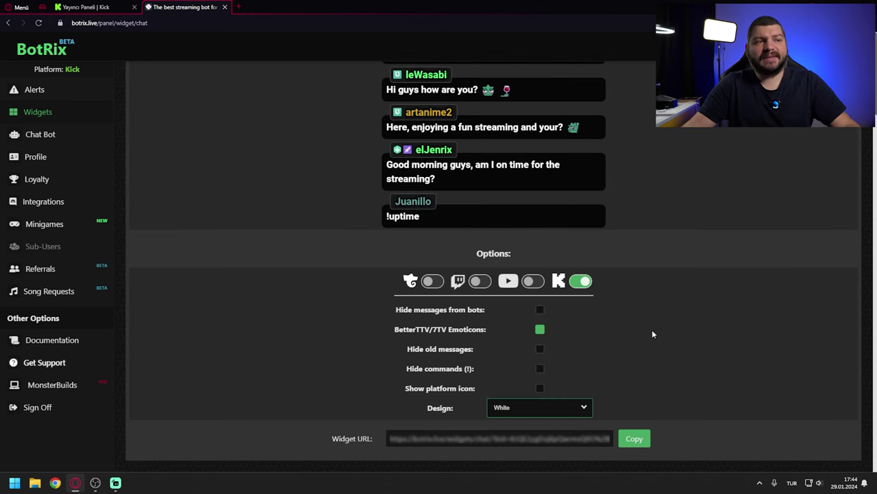
pyautogui.click(573, 410)
pyautogui.click(579, 336)
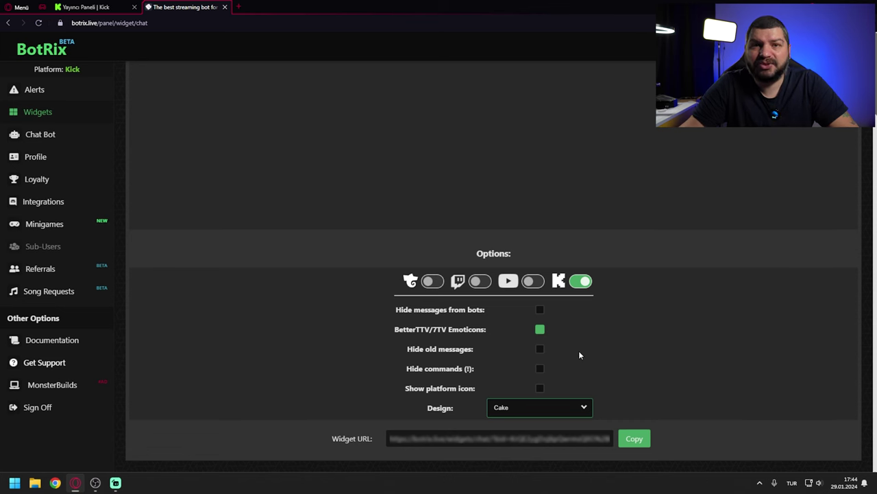
pyautogui.scroll(2, 442, 312)
# Step: Switch the chat widget design to Side and review its preview
pyautogui.scroll(-2, 441, 167)
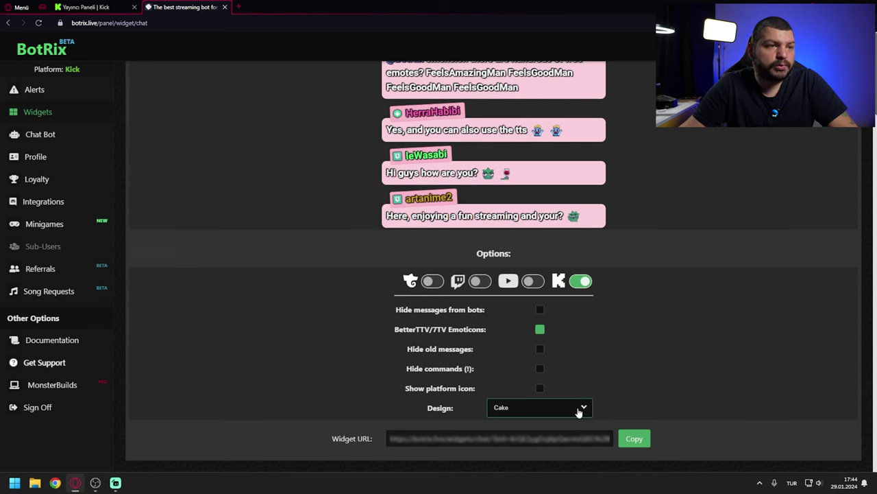
pyautogui.scroll(2, 484, 147)
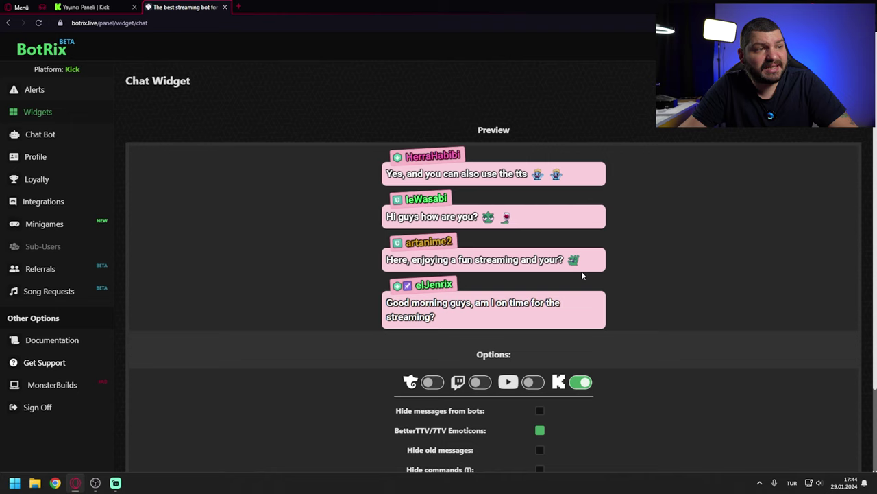
pyautogui.scroll(-2, 582, 275)
pyautogui.click(548, 407)
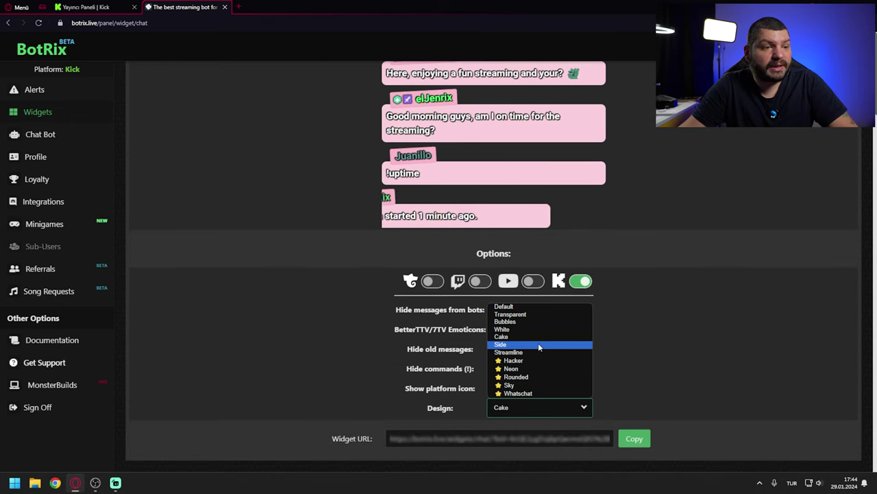
pyautogui.click(538, 344)
pyautogui.click(542, 408)
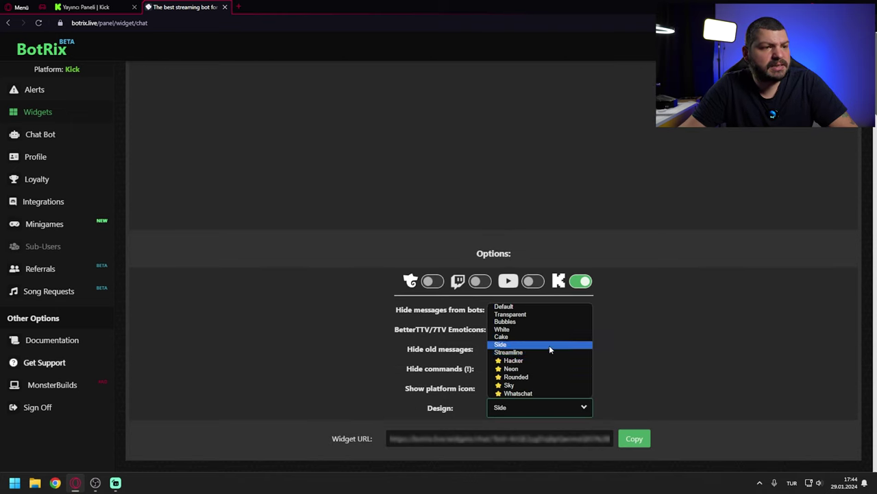
pyautogui.click(550, 349)
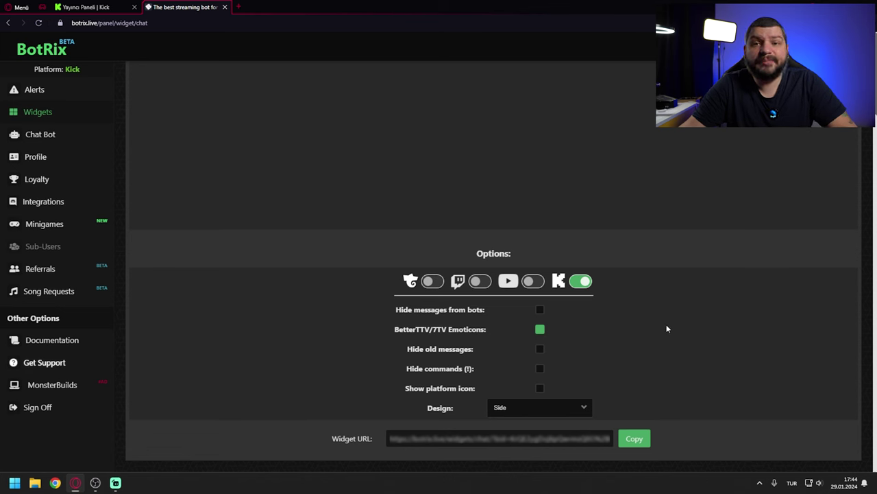
# Step: Try the Streamline design, then set the chat design back to Transparent
pyautogui.click(581, 410)
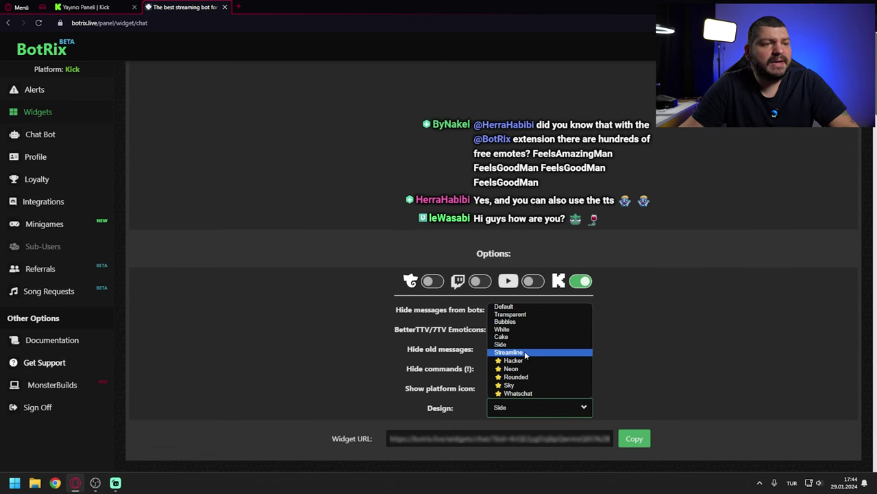
pyautogui.click(525, 353)
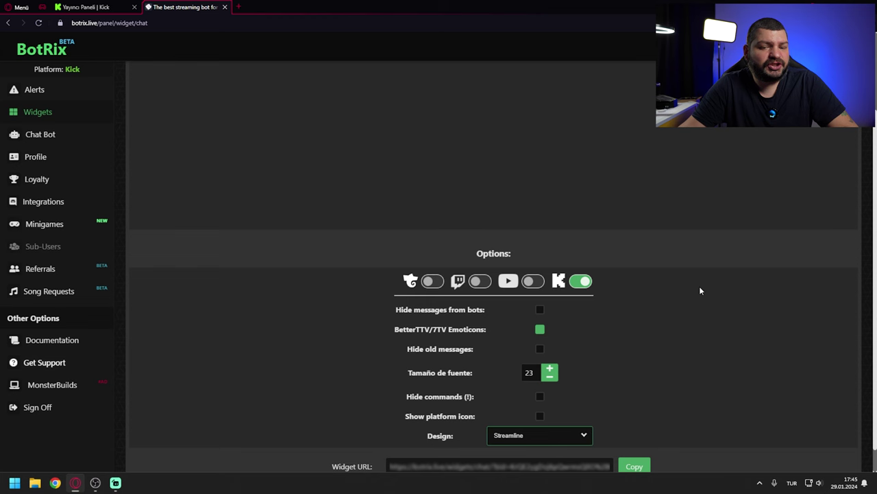
pyautogui.scroll(-1, 692, 309)
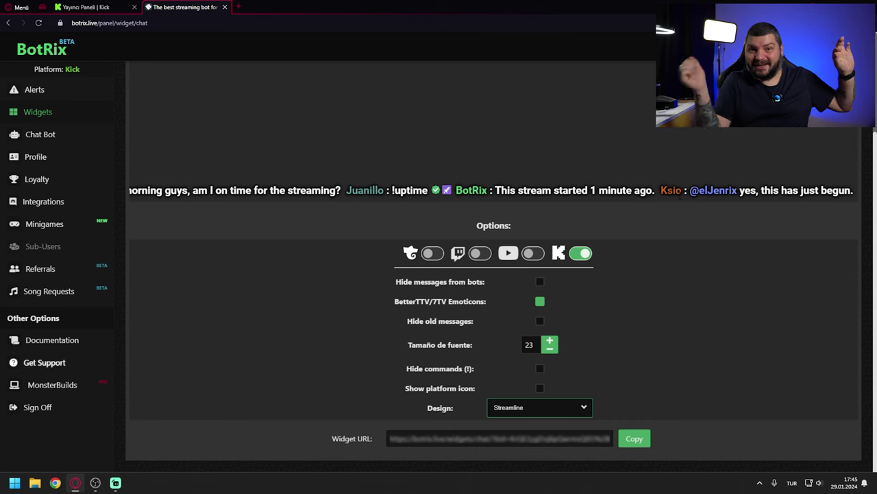
pyautogui.click(575, 405)
pyautogui.click(543, 312)
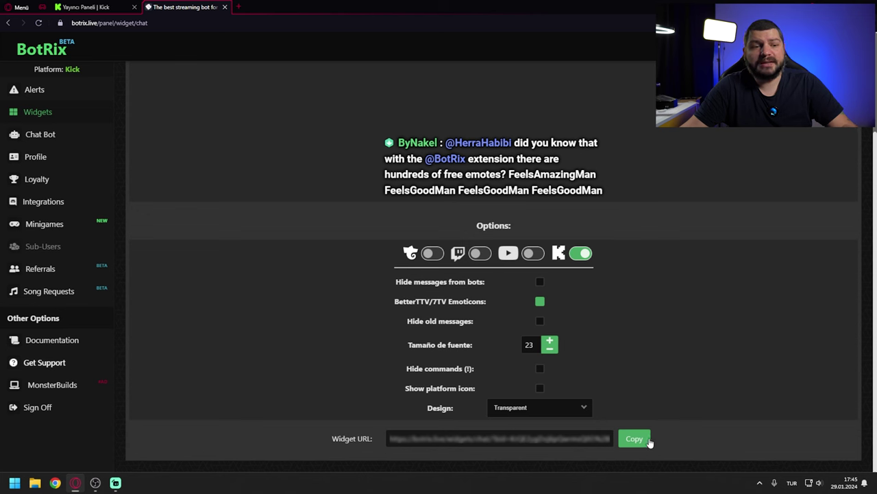
# Step: Copy the chat widget URL and add it in OBS as a Browser source named 'Chat'
pyautogui.click(95, 483)
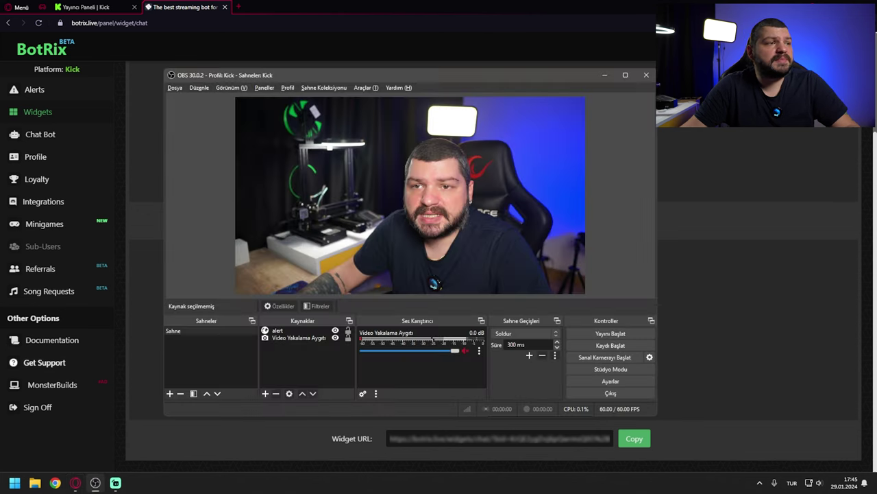
pyautogui.doubleClick(400, 75)
pyautogui.rightClick(198, 417)
pyautogui.moveTo(235, 422)
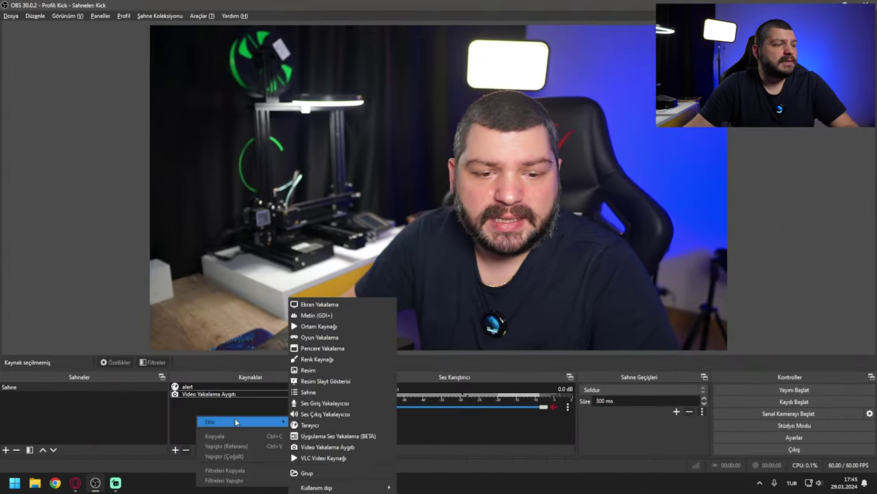
pyautogui.click(310, 425)
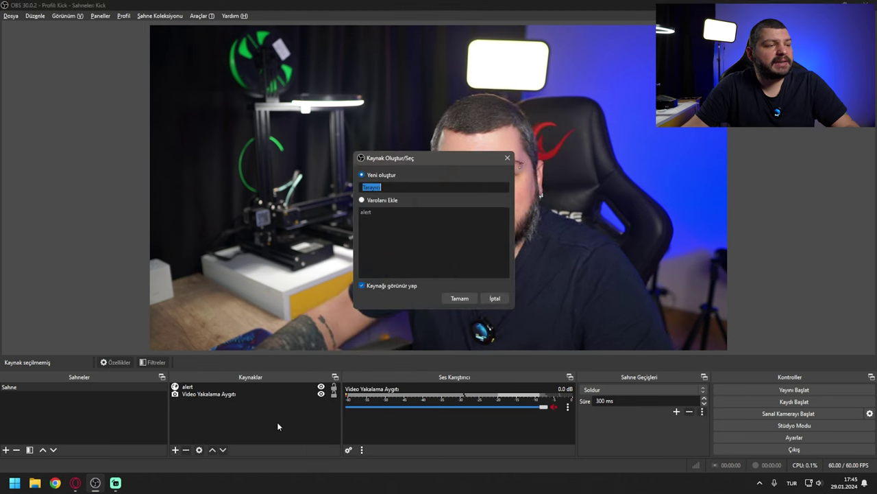
pyautogui.write('Chat')
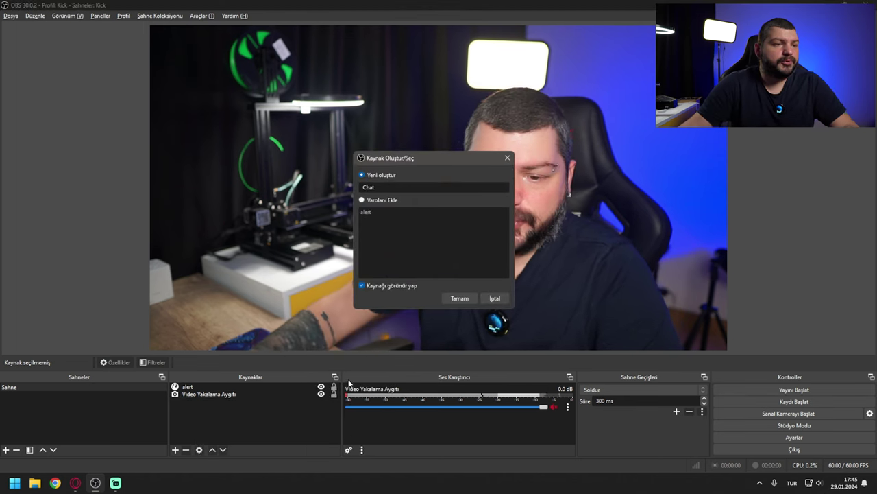
pyautogui.press('Return')
# Step: Move the Chat overlay lower and enlarge it, post a Kick test message, and return to BotRix
pyautogui.moveTo(341, 136); pyautogui.dragTo(346, 199)
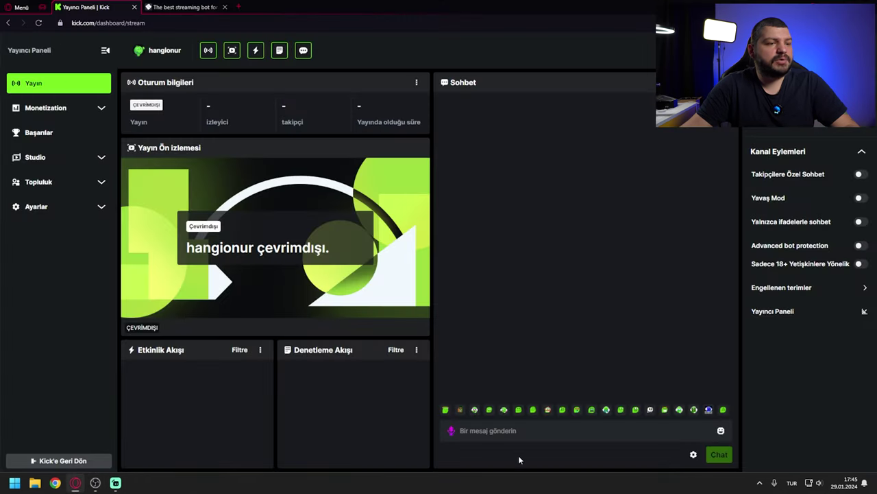
pyautogui.click(519, 431)
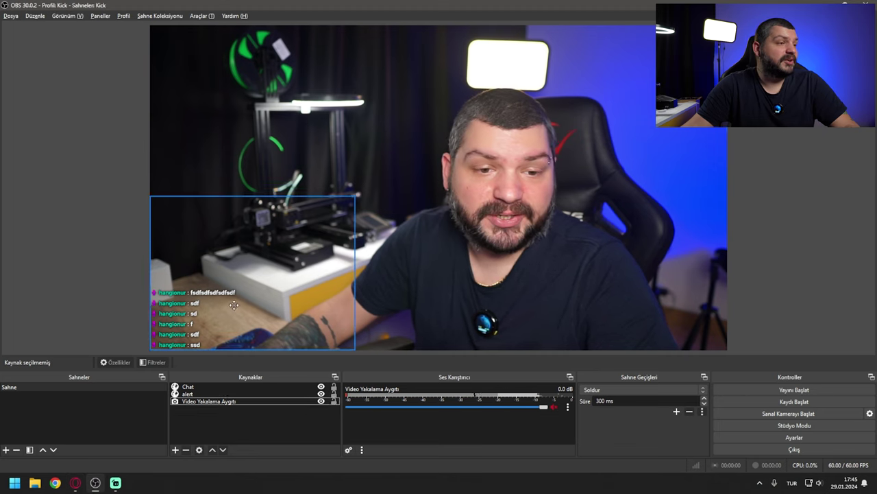
pyautogui.click(234, 304)
pyautogui.moveTo(355, 197); pyautogui.dragTo(416, 150)
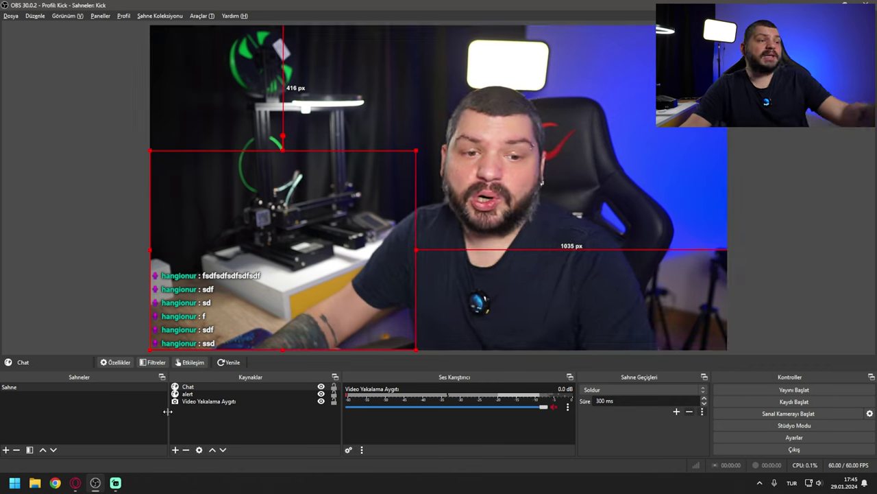
pyautogui.click(107, 279)
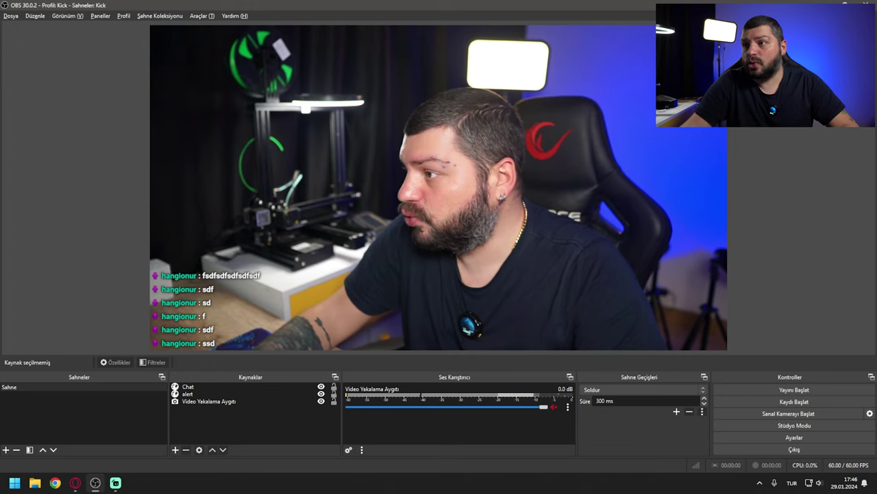
pyautogui.hotkey('alt', 'Tab')
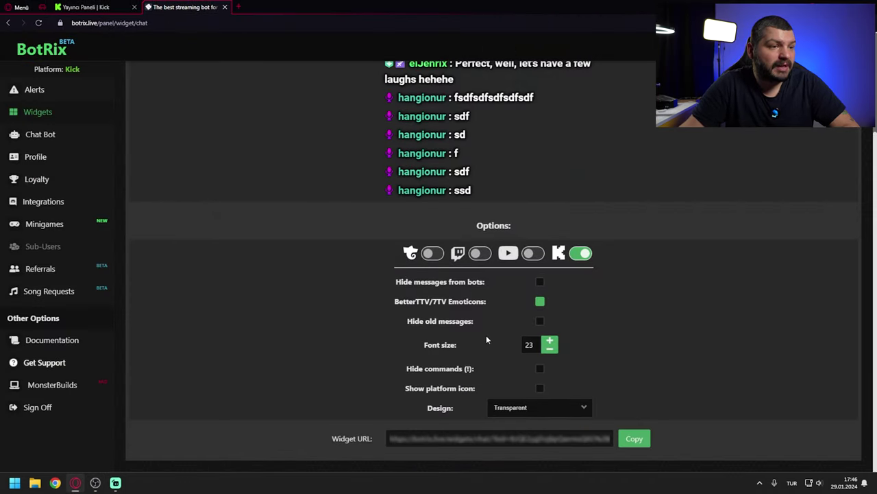